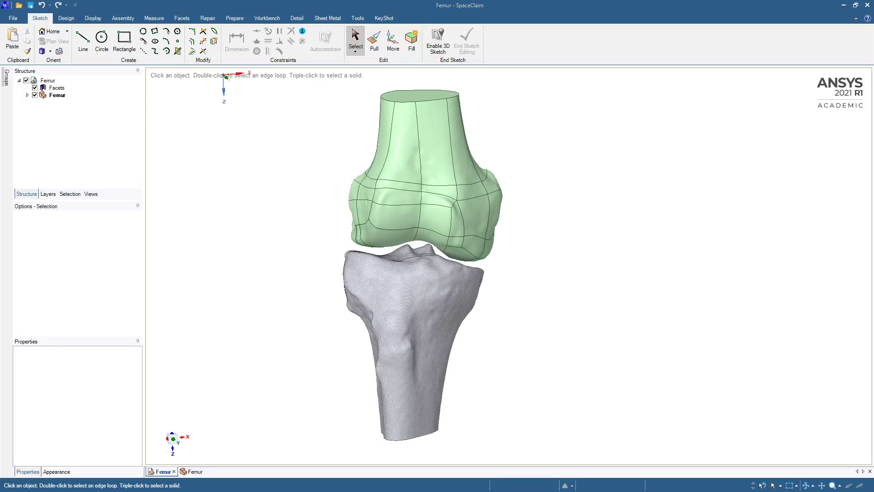
Step: Inspect two neighbouring skinned faces on the femur shaft, then clear the selection
left_click(461, 175)
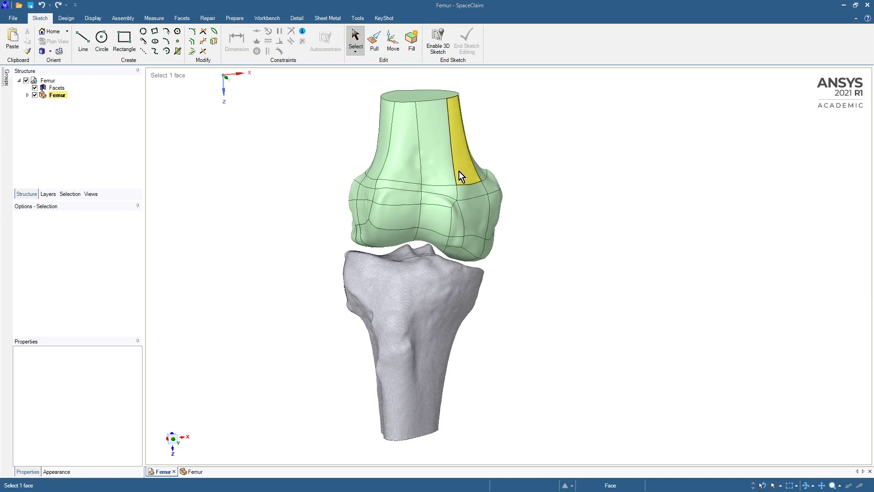
left_click(454, 172)
left_click(311, 183)
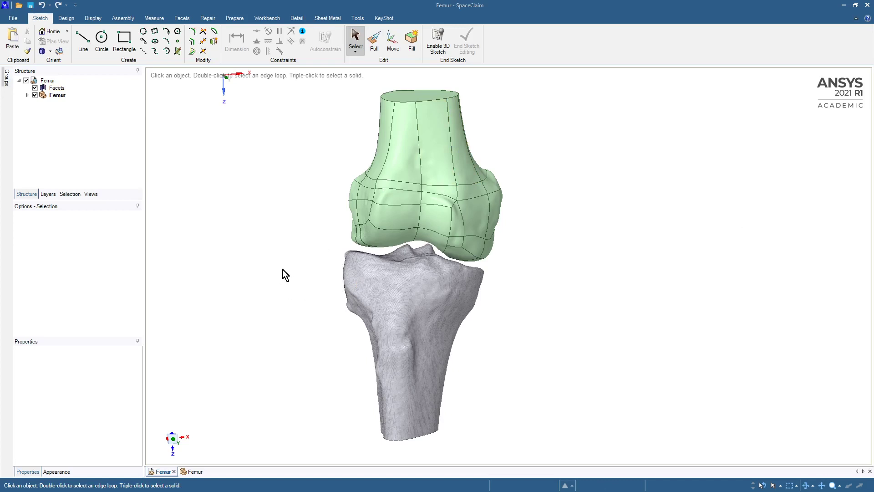
Step: Create a Tibia component under Femur, move the tibia facets into it, and open it separately
right_click(54, 81)
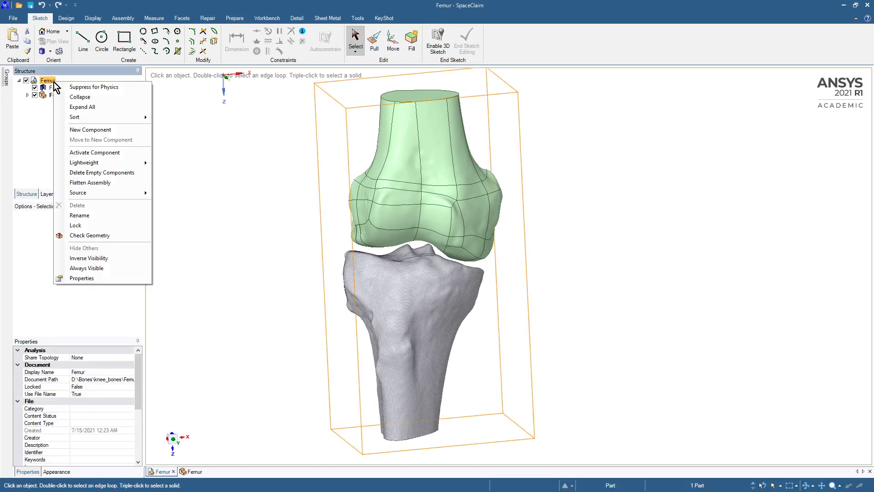
left_click(74, 127)
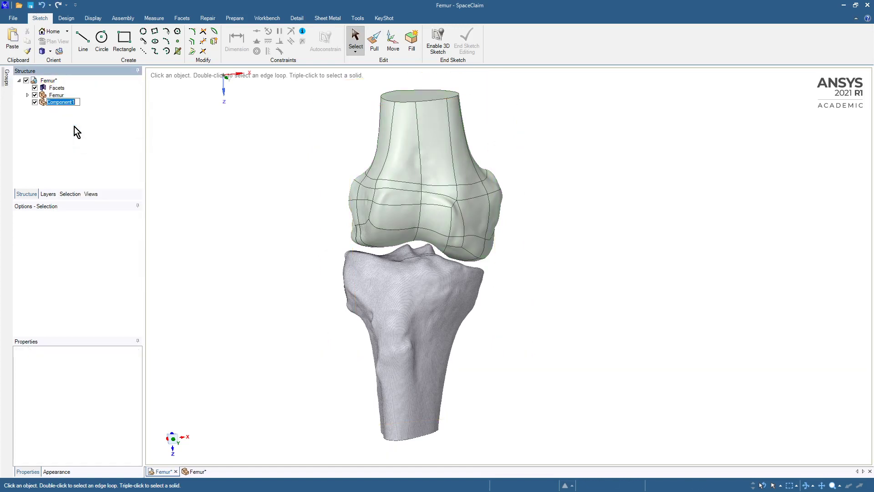
type("Tibia")
key("Return")
left_click_drag(47, 87, 56, 103)
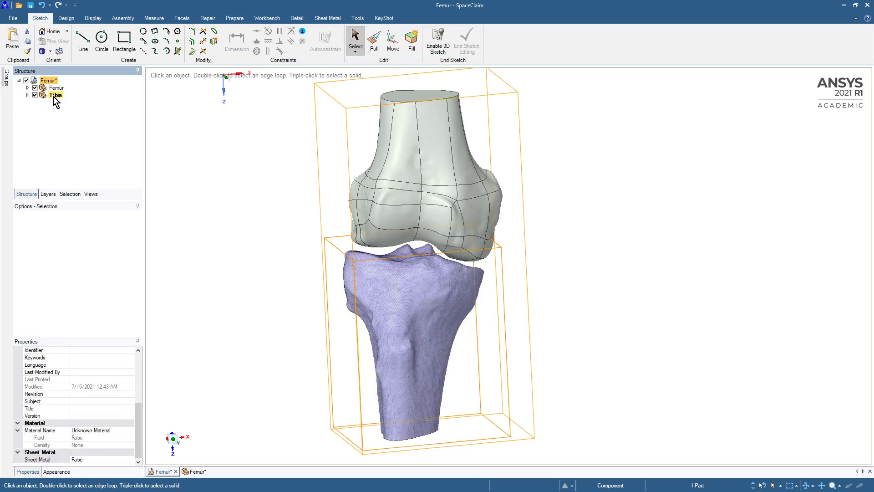
right_click(54, 96)
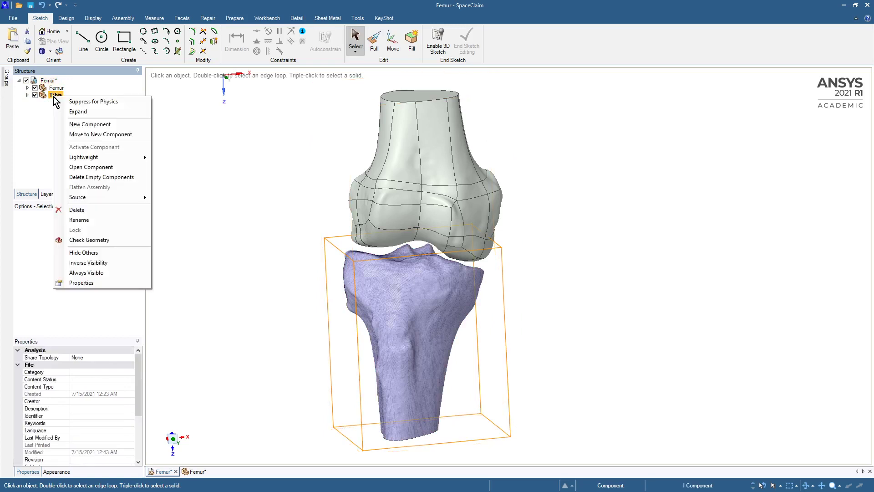
left_click(70, 166)
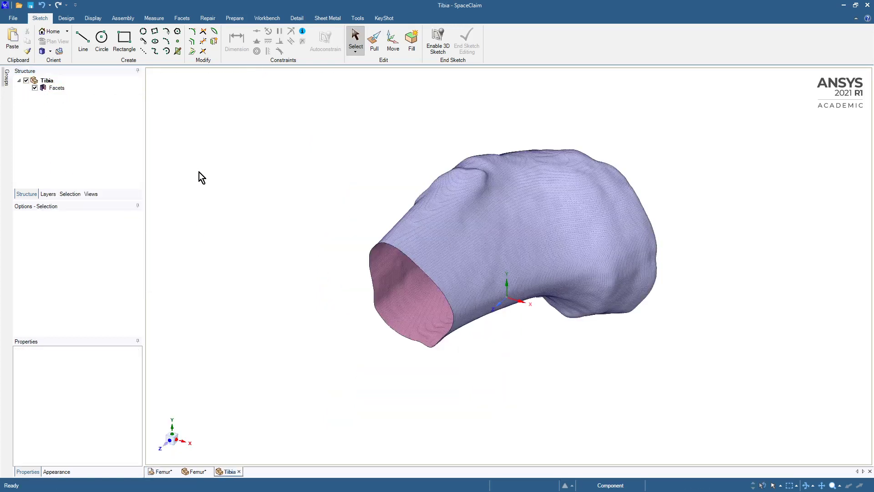
Step: Fill the tibia mesh's open end using the Holes tool with the Cap option
left_click(187, 19)
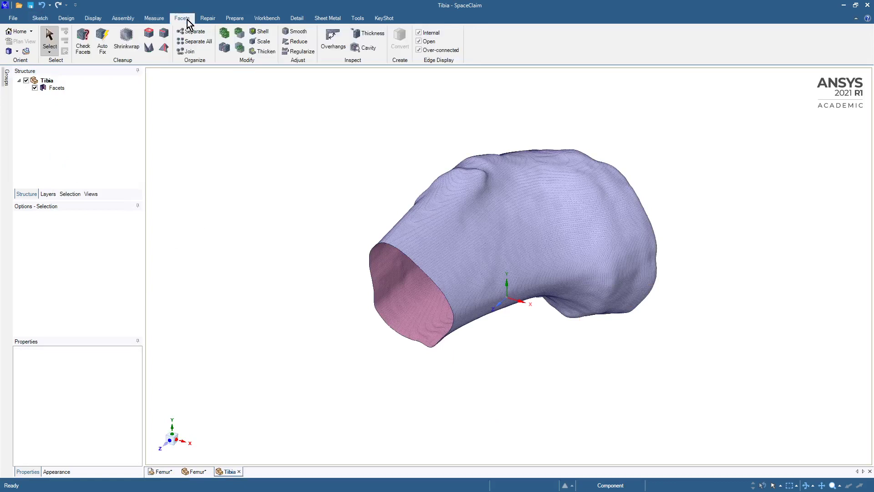
left_click(148, 33)
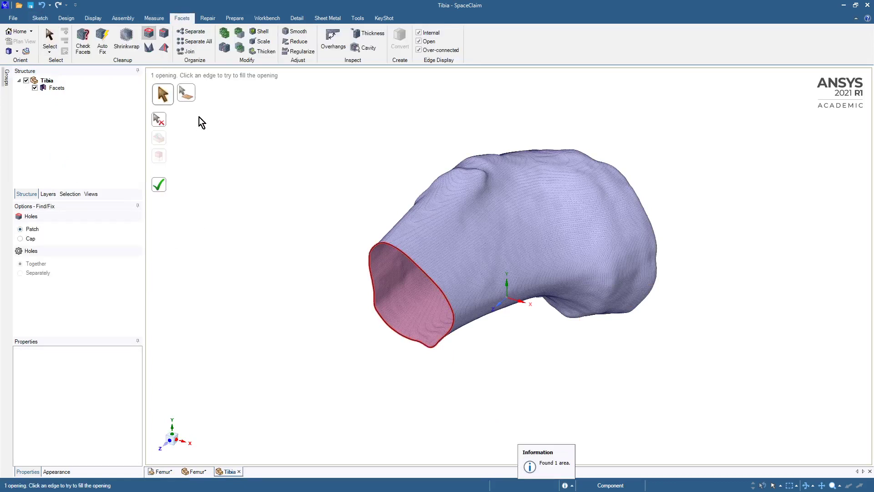
left_click(30, 239)
left_click(156, 185)
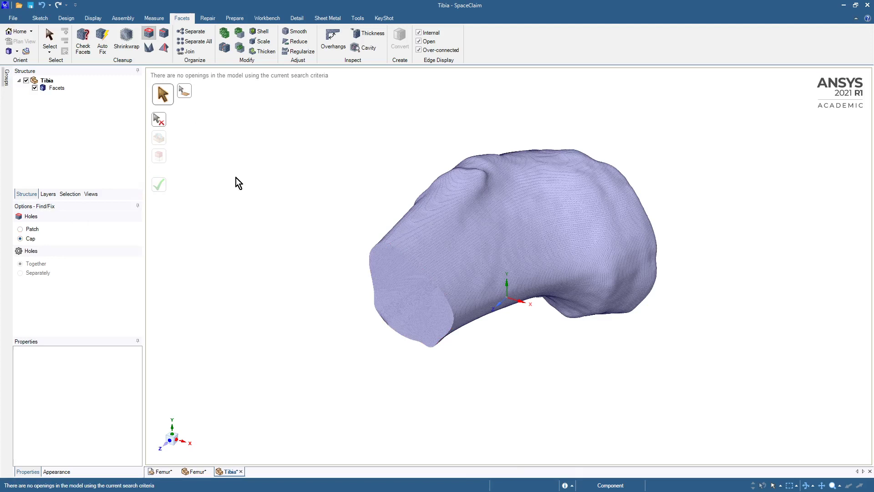
Step: Auto Skin the tibia Facets body into a green patch body, then reorient the view Z-up
left_click(359, 19)
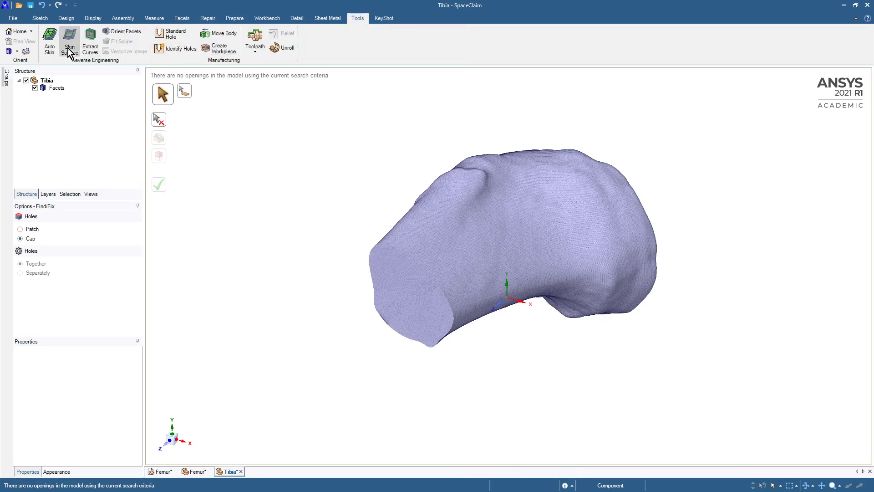
left_click(49, 40)
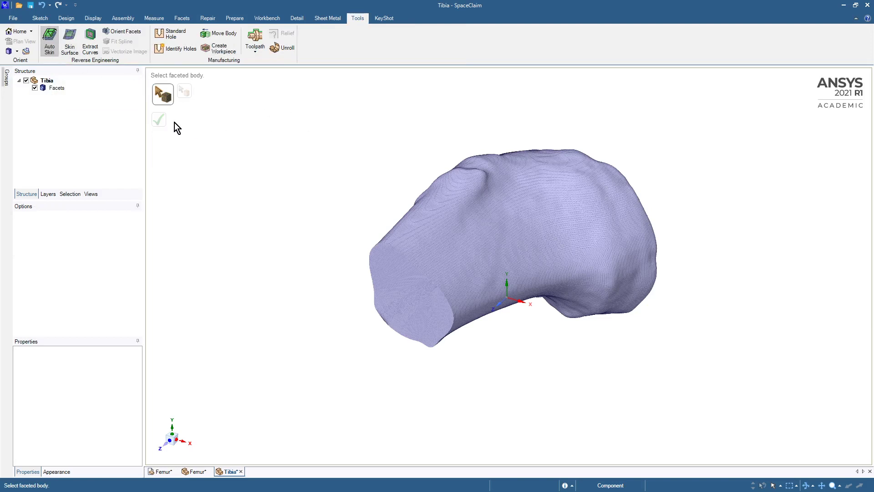
left_click(425, 233)
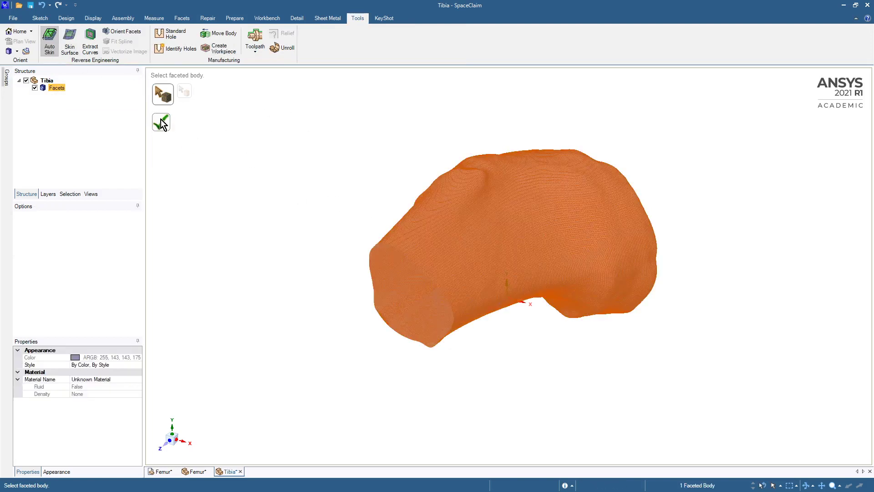
left_click(161, 122)
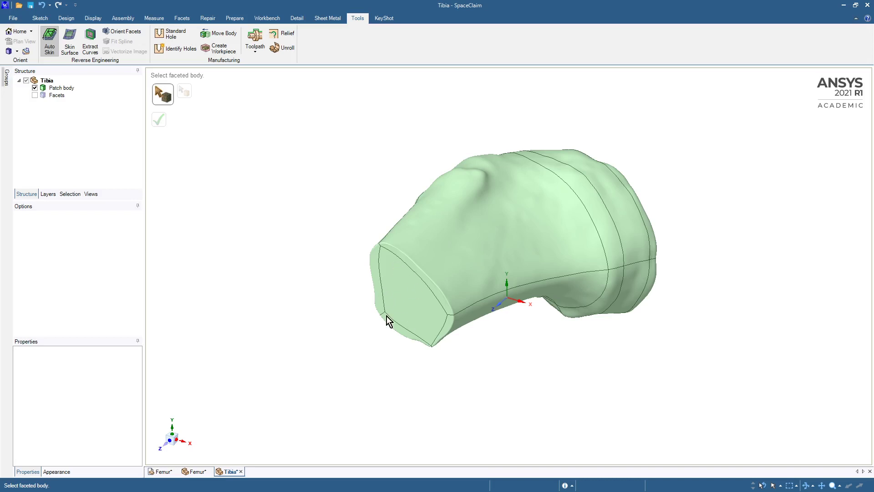
key("h")
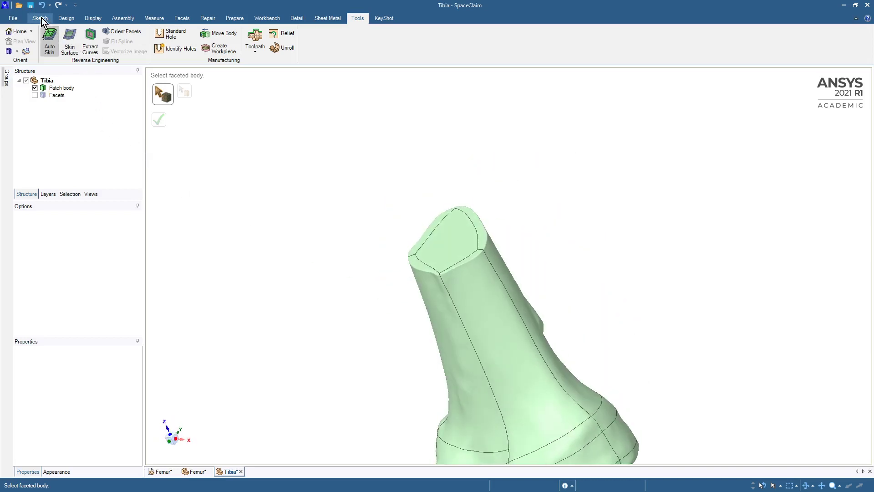
Step: Place a datum plane on the tibia's top face and offset it 1 mm along its normal
left_click(65, 21)
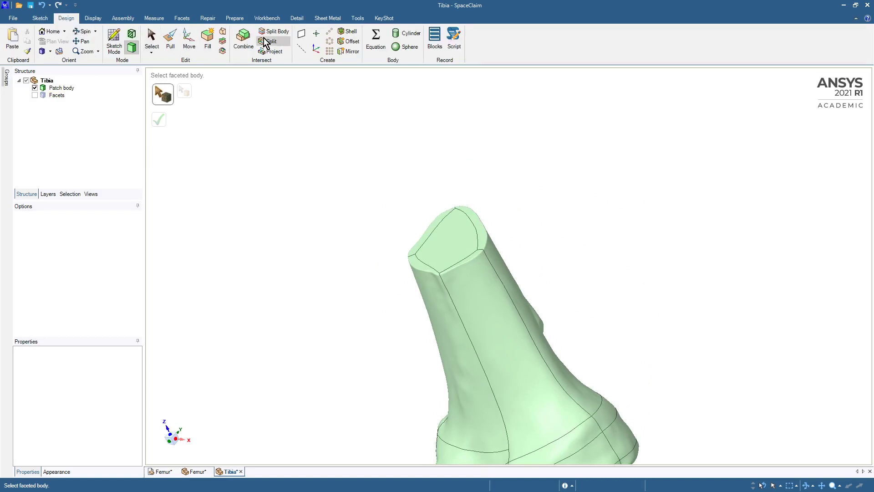
left_click(301, 35)
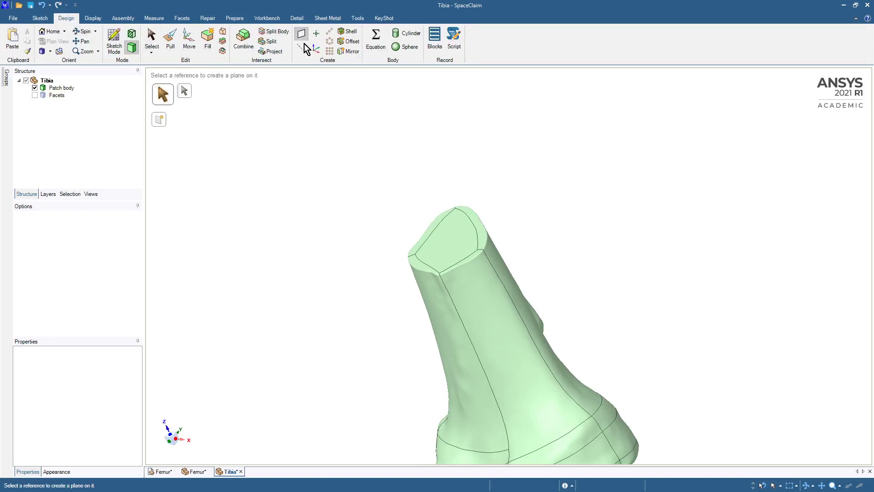
left_click(449, 245)
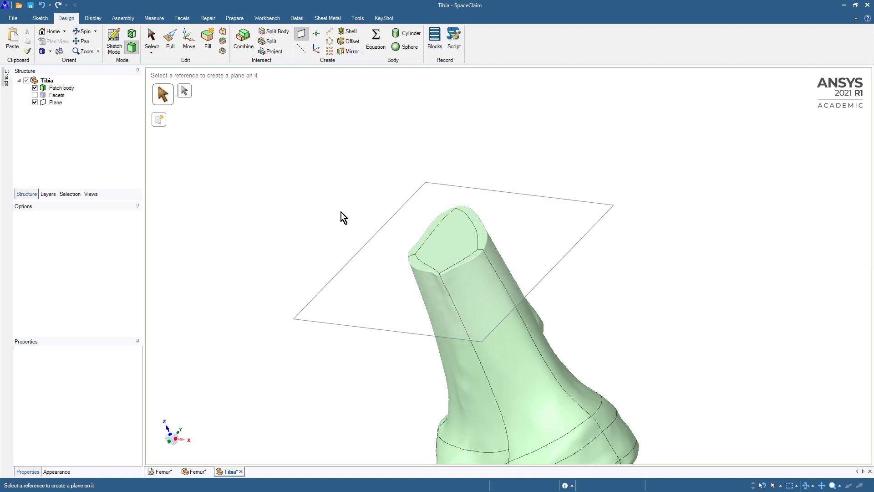
key("m")
left_click(357, 253)
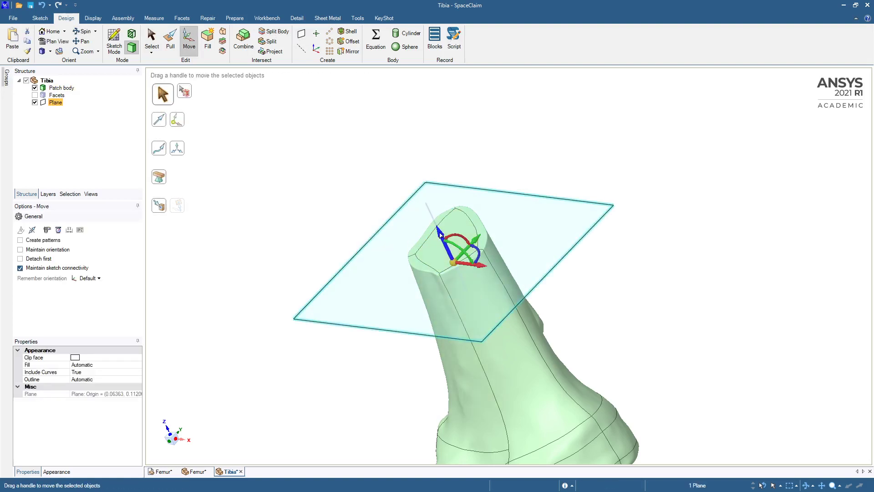
left_click_drag(439, 233, 443, 235)
type("1")
key("Return")
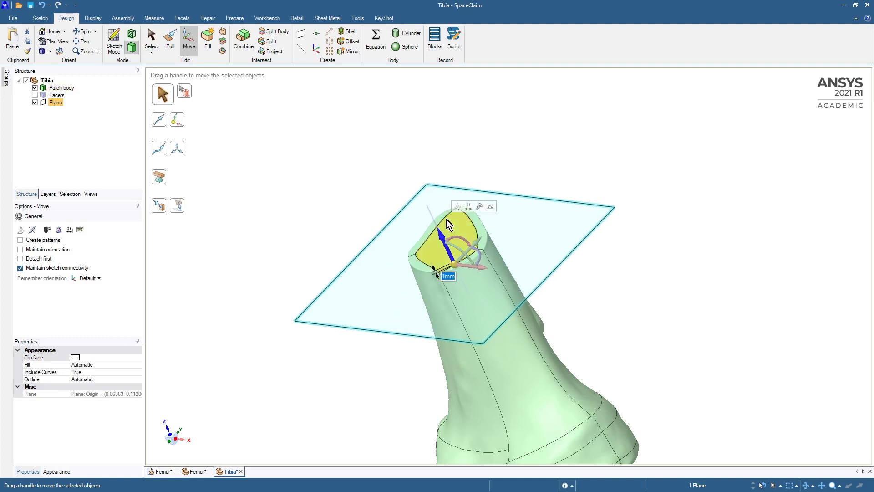
Step: Split the tibia patch body with the plane as cutter, then delete the plane
left_click(274, 31)
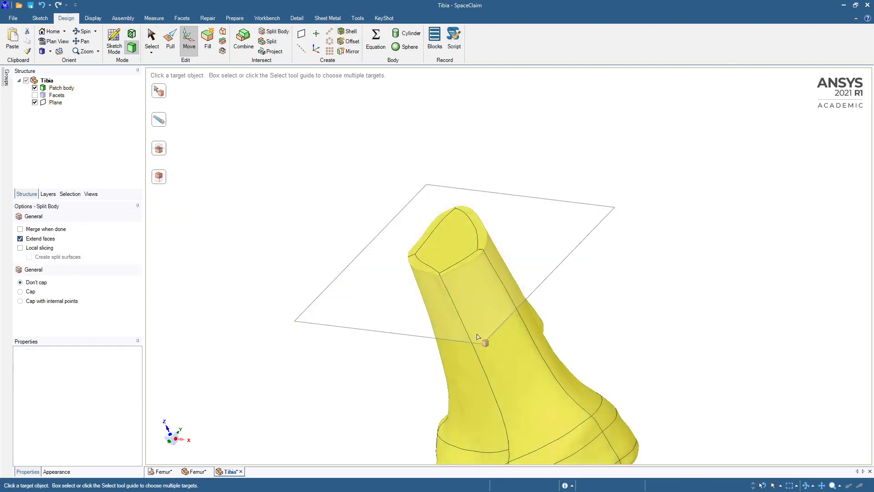
left_click(497, 375)
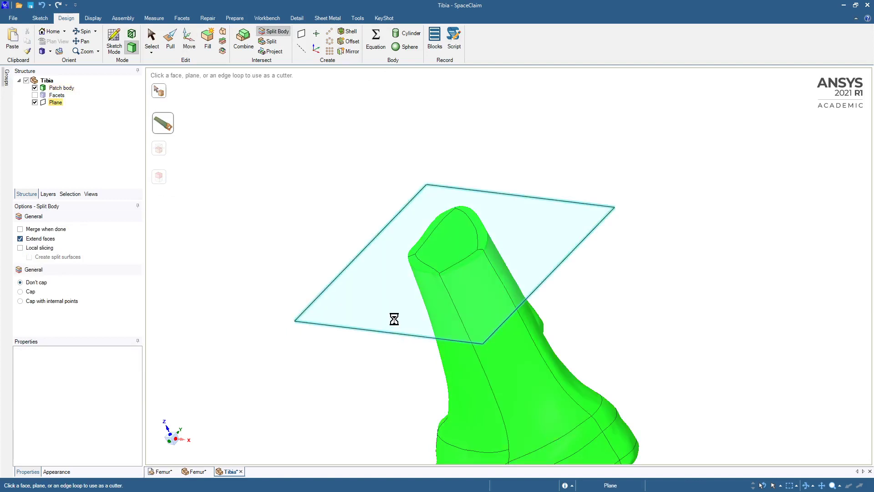
left_click(444, 233)
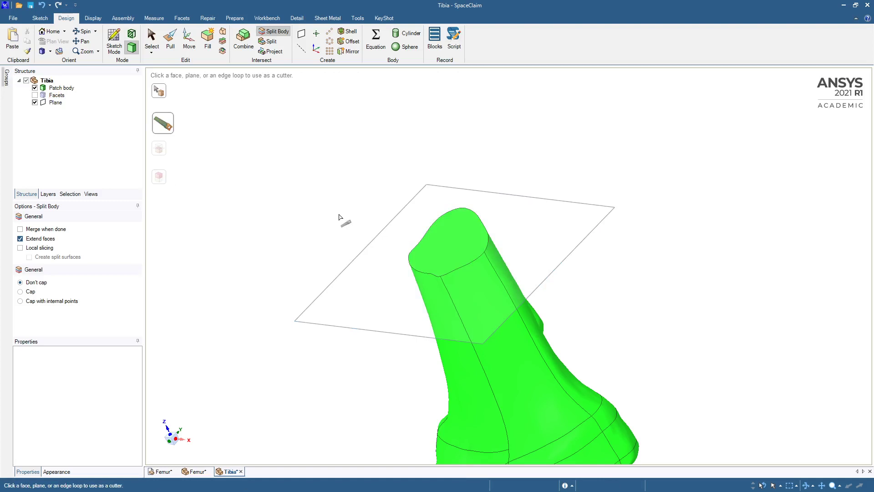
left_click(348, 222)
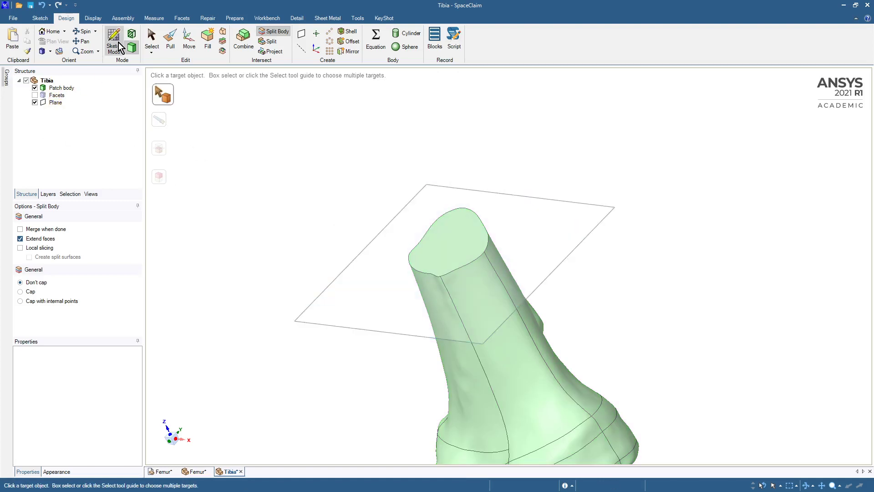
left_click(152, 39)
left_click(52, 102)
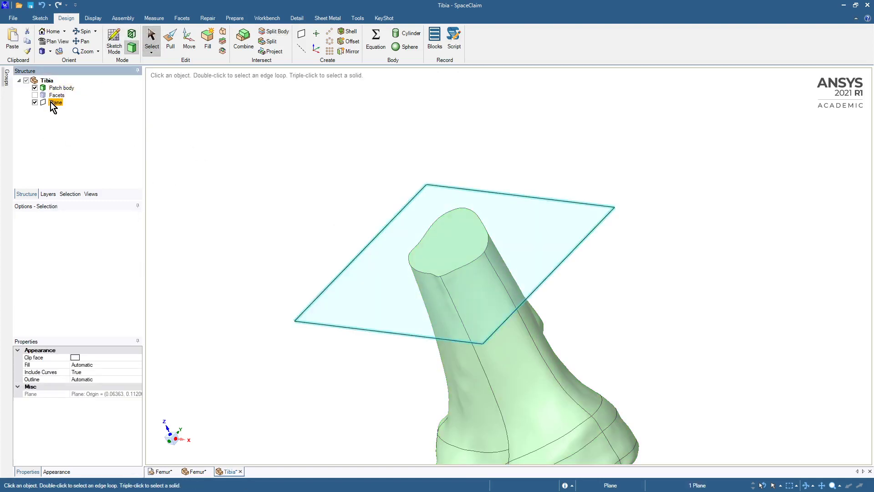
key("Delete")
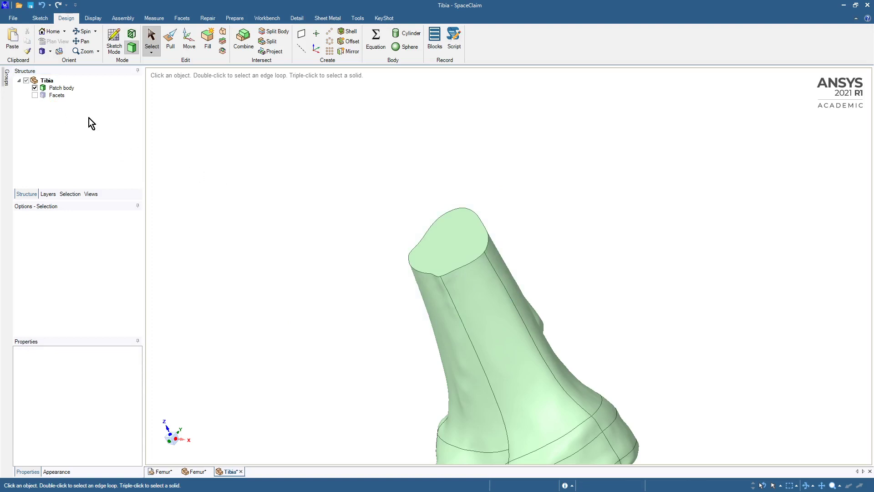
Step: Delete the leftover tibia Facets body from the Structure tree, keeping only Patch body
left_click(55, 94)
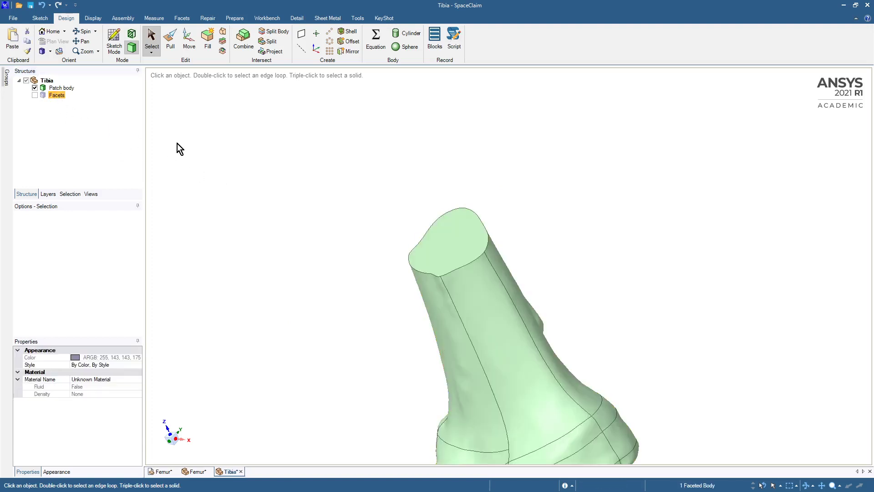
left_click(35, 95)
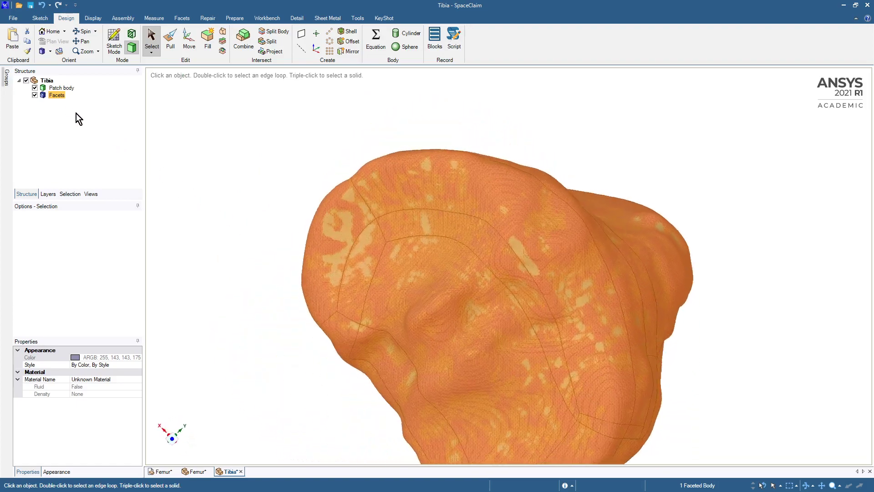
left_click(49, 96)
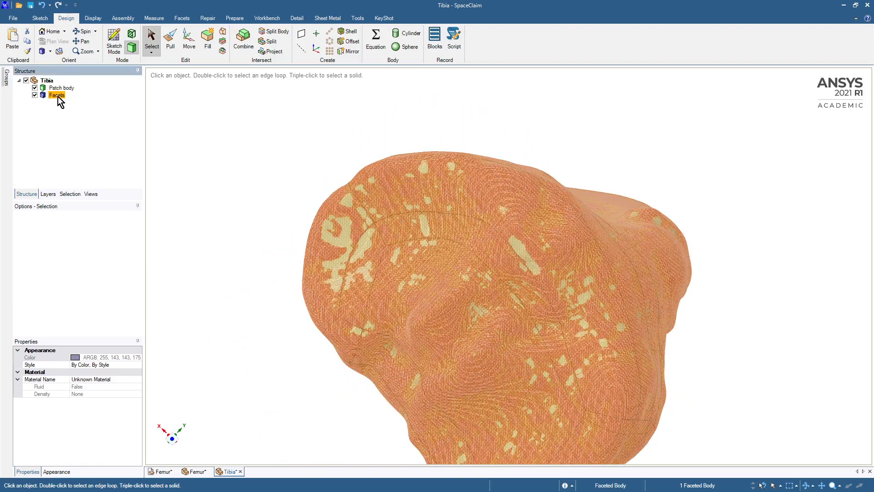
key("Delete")
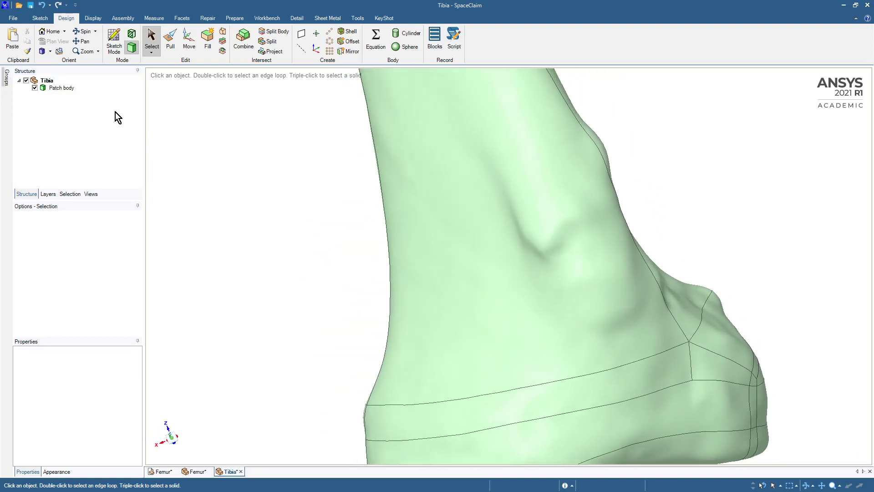
Step: Close the Tibia tab and delete the Surface body from Femur, then select the Femur root
left_click(240, 471)
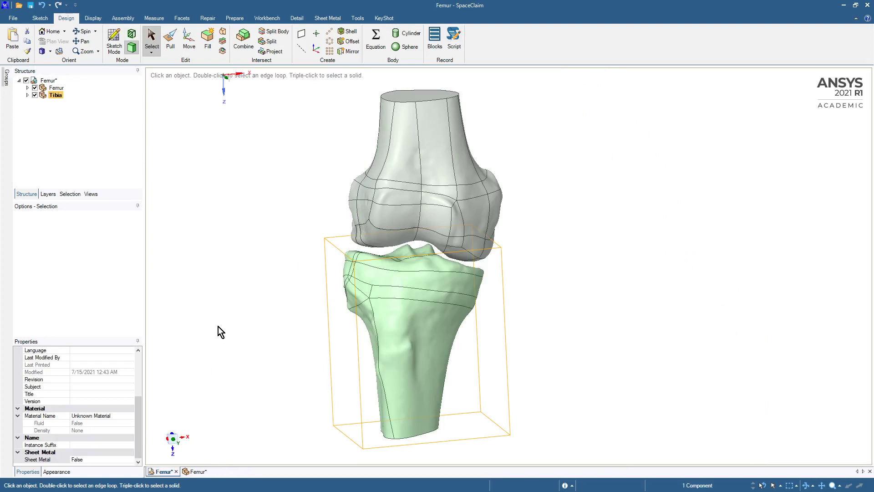
left_click(30, 88, "ctrl")
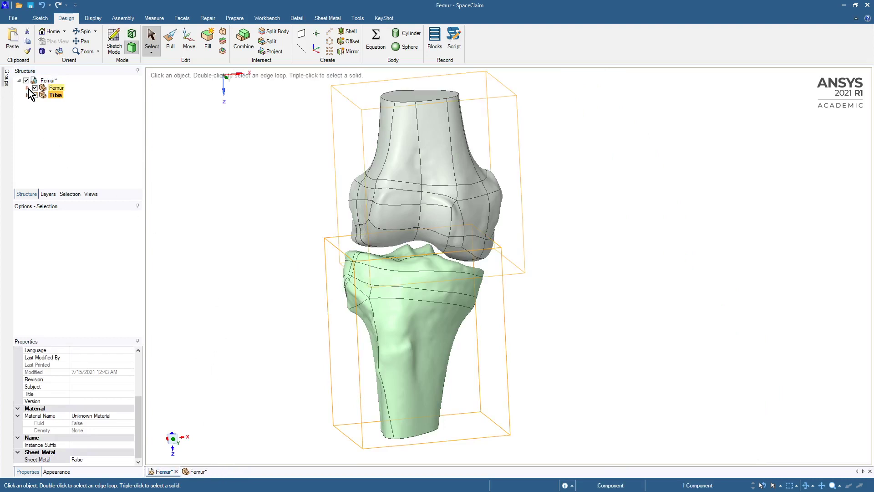
left_click(28, 88)
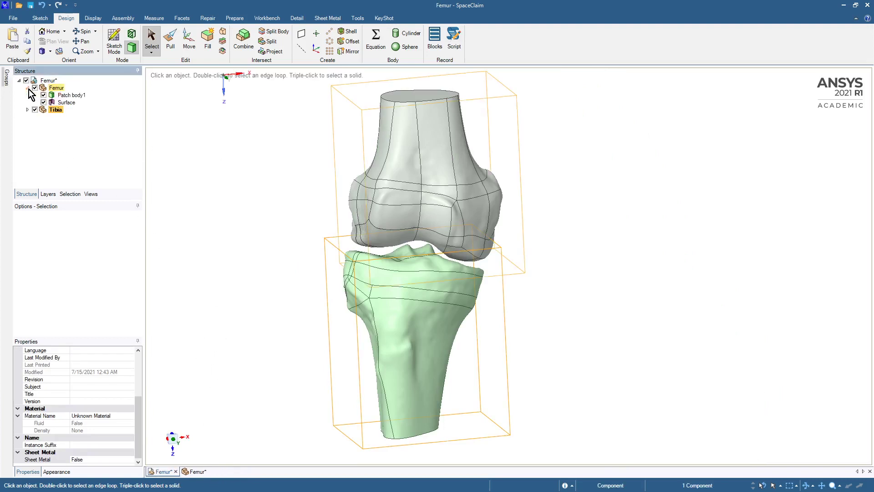
left_click(58, 103)
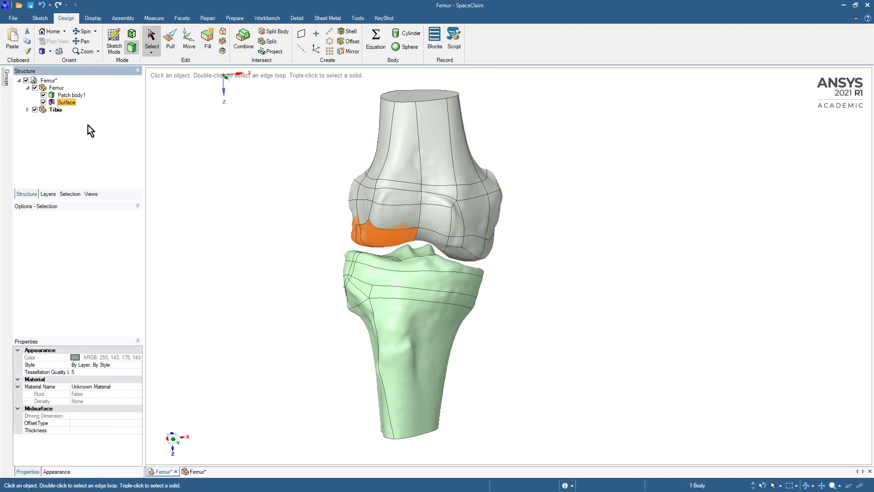
key("Delete")
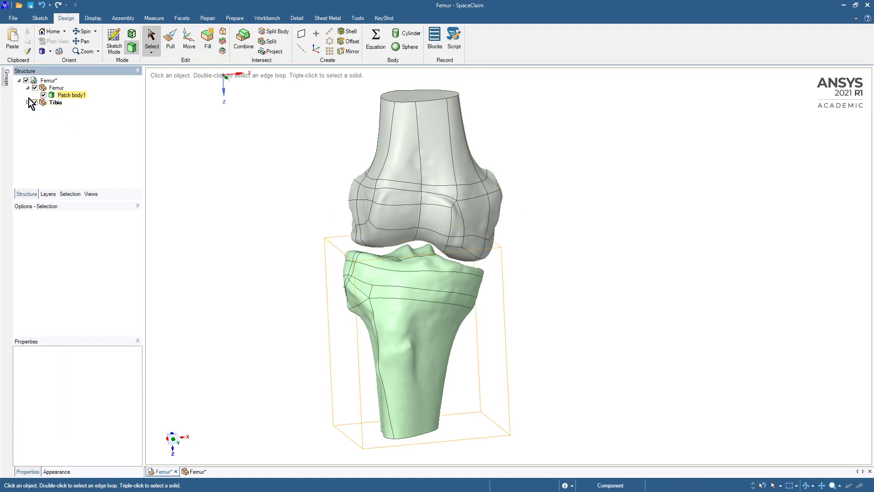
left_click(44, 81)
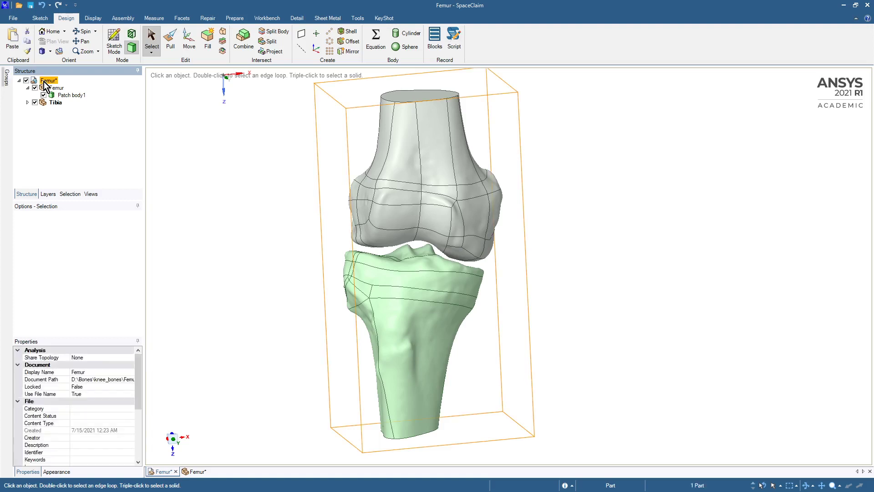
Step: Save the assembly as 'Knee Joint' in the knee_bones folder
left_click(12, 20)
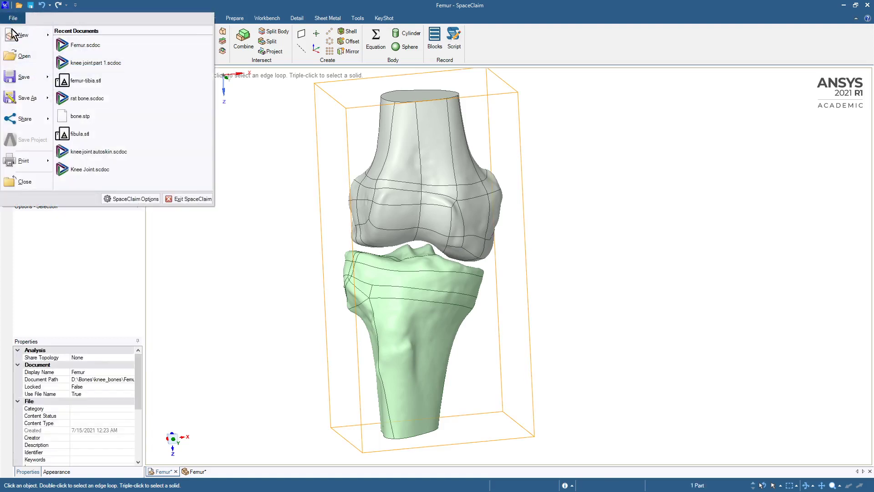
key("Escape")
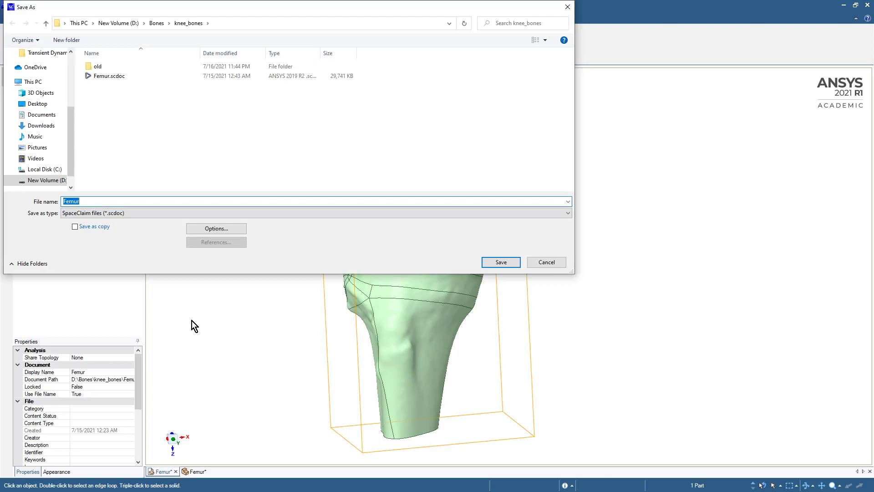
type("Knee")
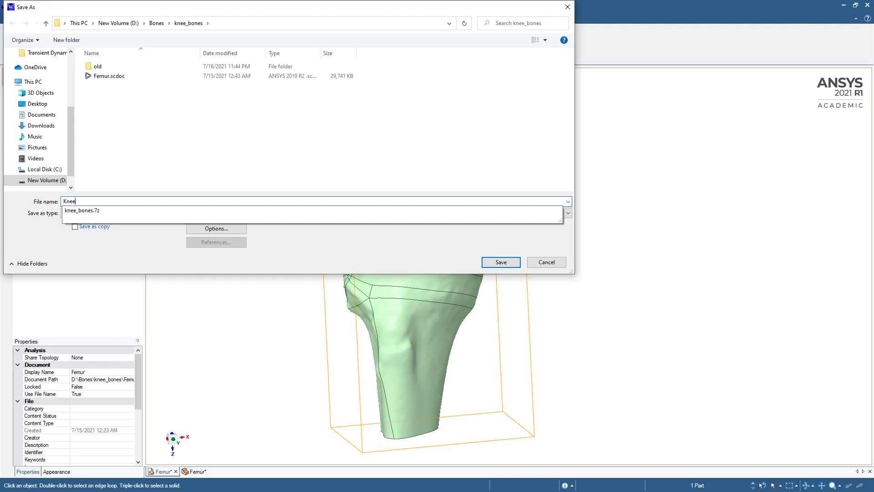
type(" Joint")
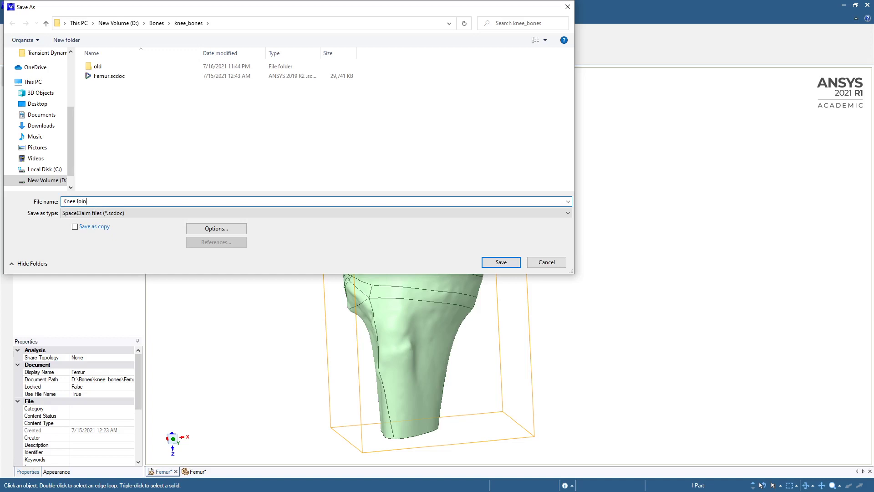
key("Return")
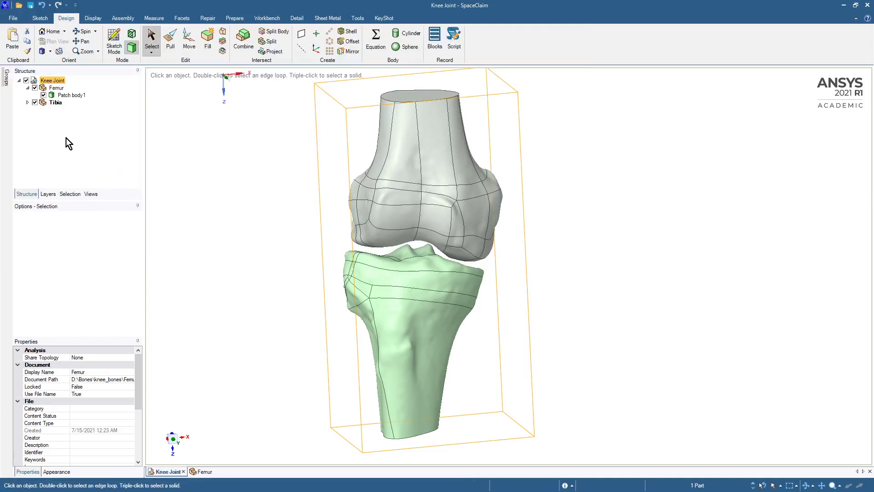
Step: Add a new empty component named Fibula under the Knee Joint assembly root
right_click(52, 80)
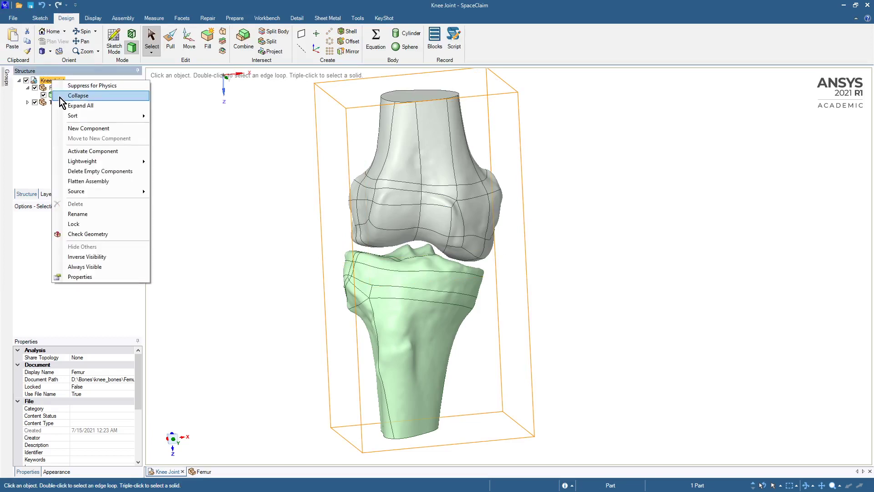
left_click(72, 128)
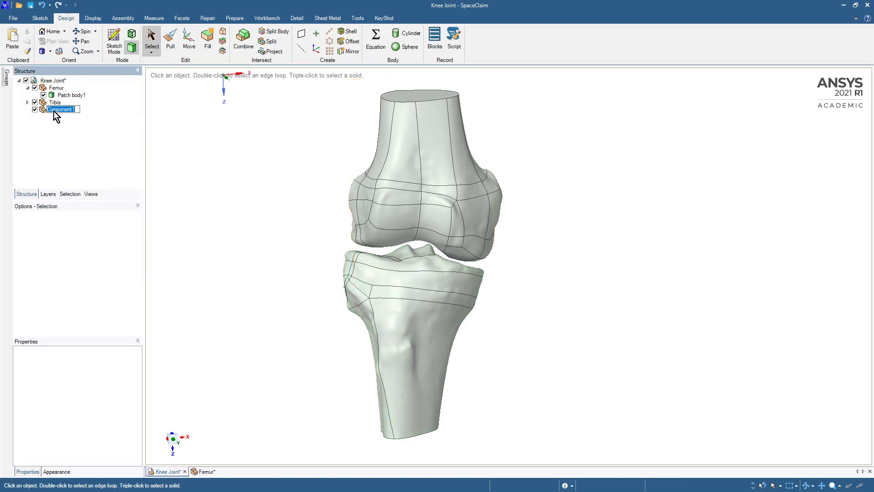
type("Fibula")
key("Return")
left_click(50, 110)
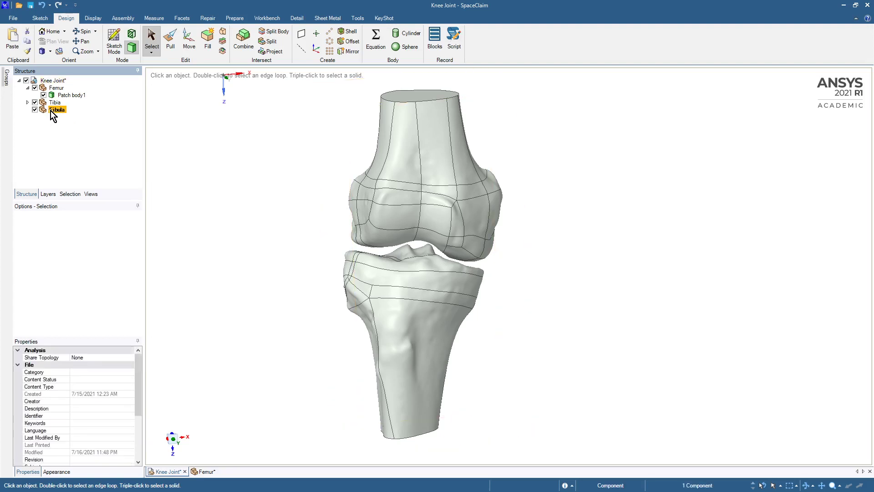
right_click(50, 110)
left_click(32, 124)
left_click(13, 17)
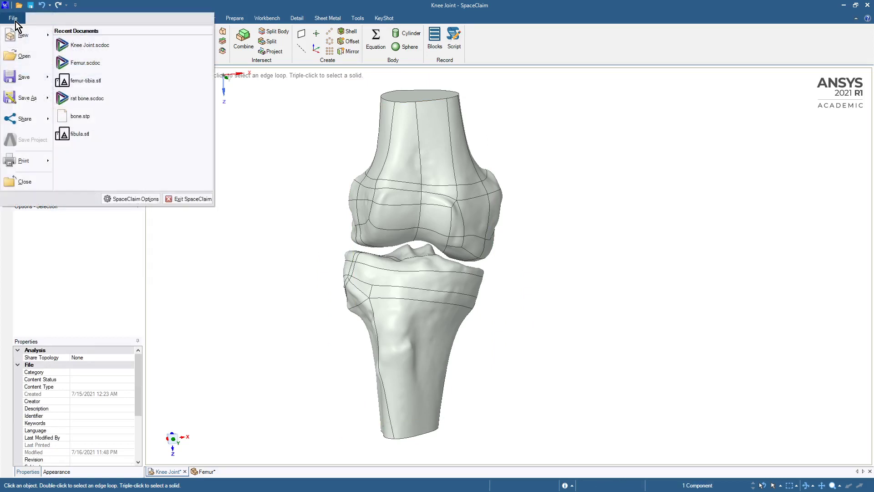
Step: Open fibula.stl from knee_bones with the file type filter set to STL (*.stl)
left_click(21, 57)
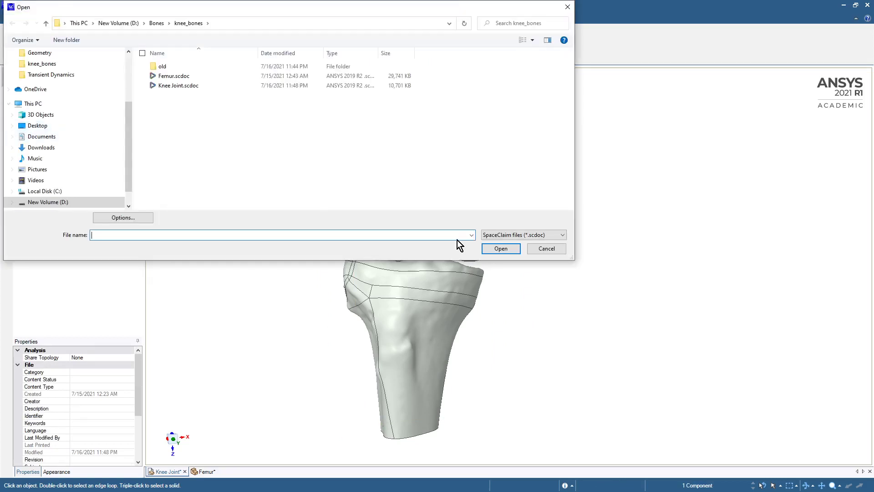
left_click(496, 235)
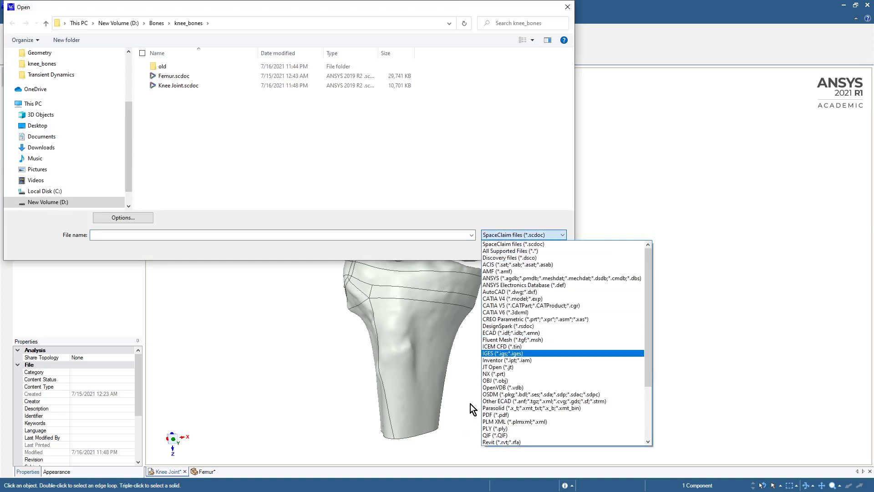
scroll(524, 374, "down", 4)
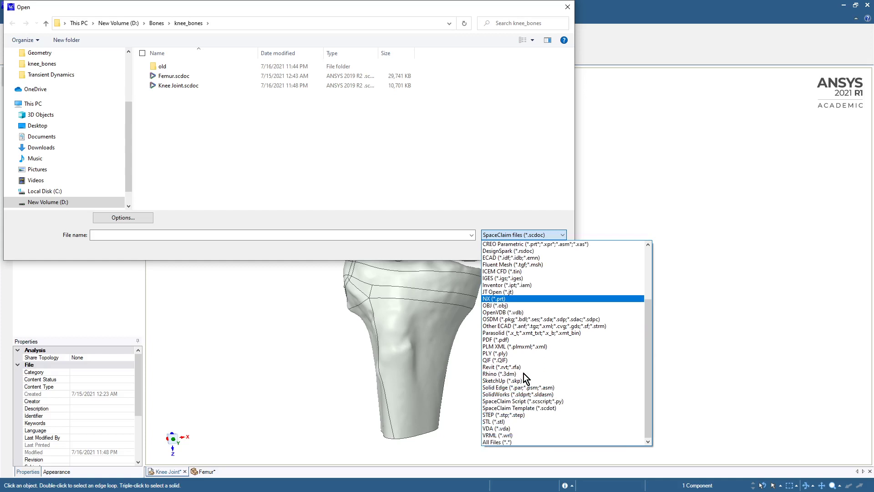
left_click(497, 420)
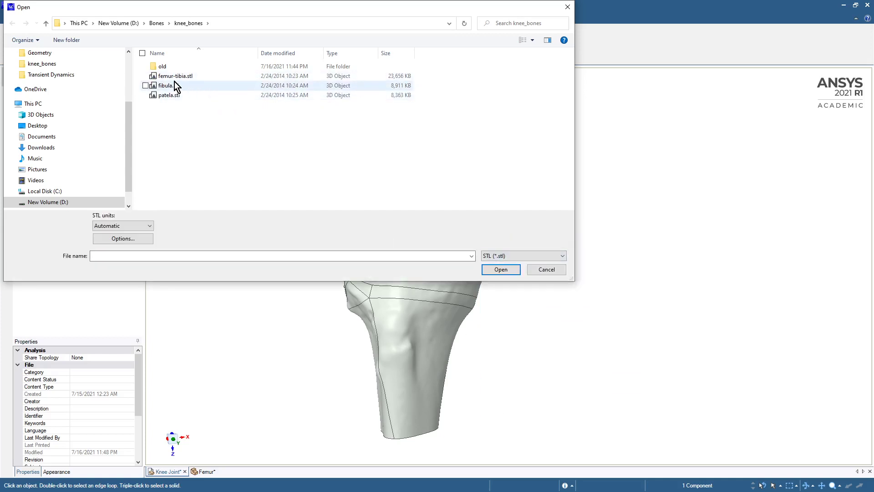
left_click(174, 85)
left_click(500, 271)
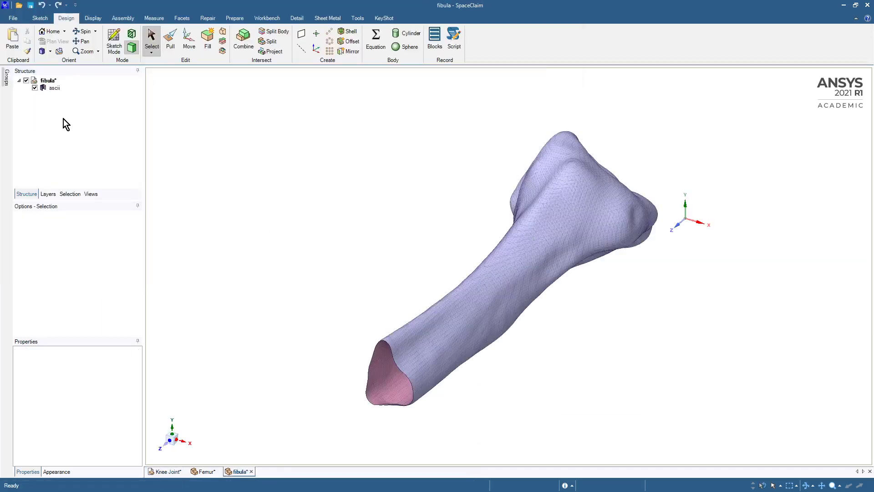
Step: Select then clear the fibula's faceted body and bring up the Facets repair tools
left_click(47, 89)
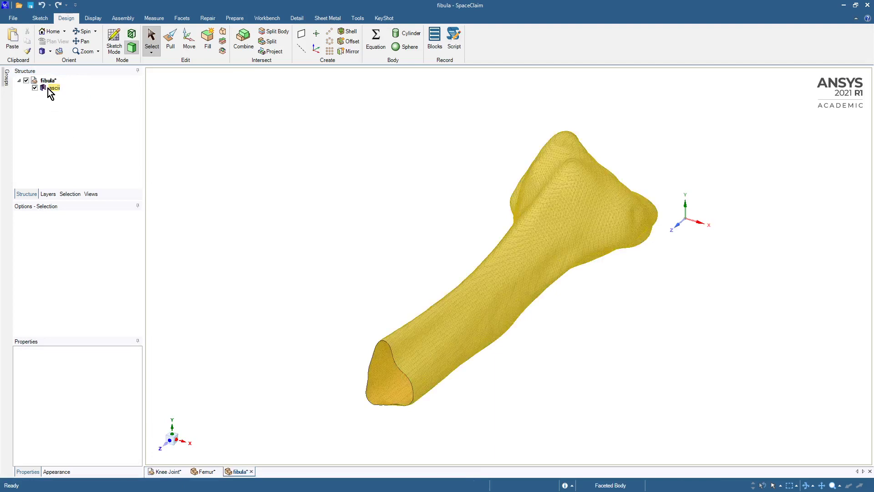
left_click(56, 113)
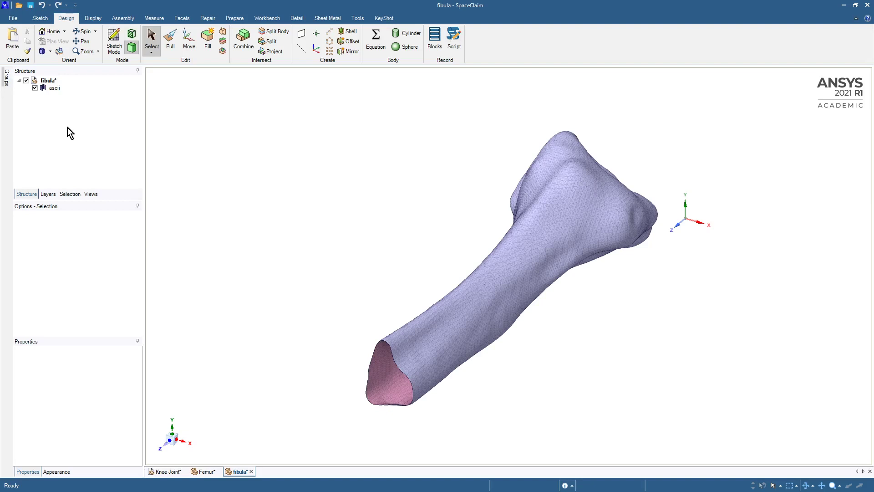
left_click(115, 20)
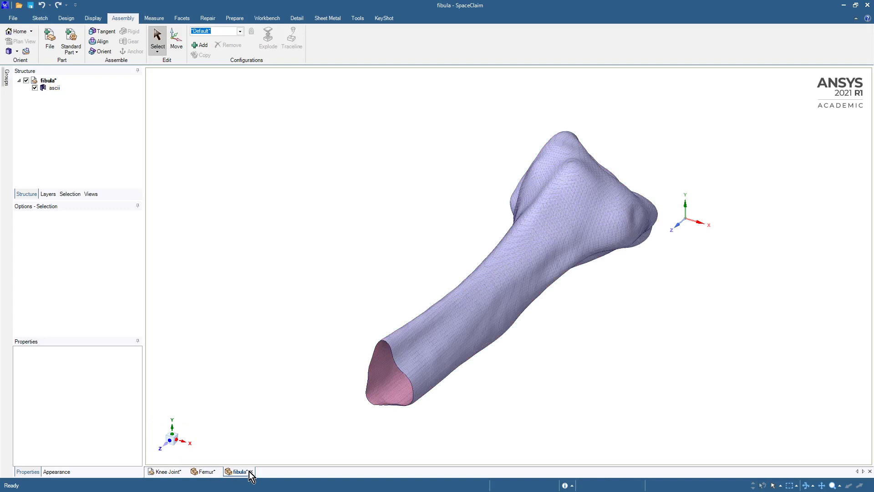
left_click(84, 139)
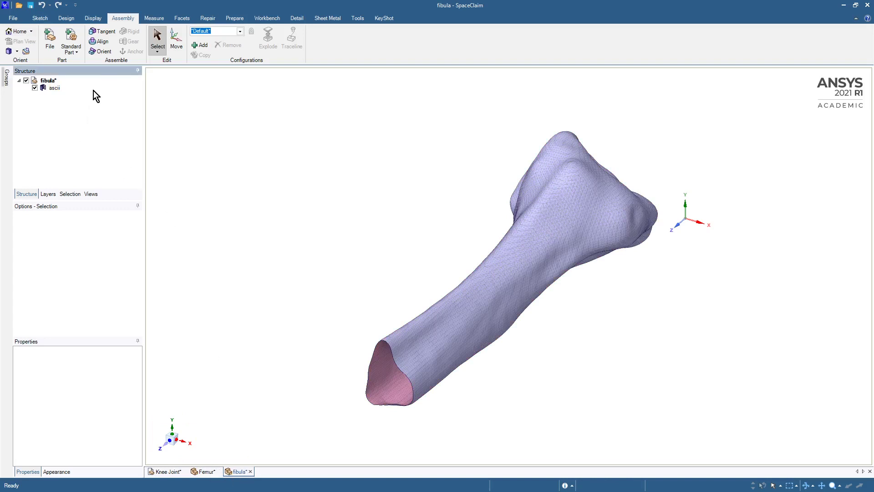
left_click(189, 20)
Step: Check the fibula mesh for holes and close its open lower end with a flat cap
left_click(150, 34)
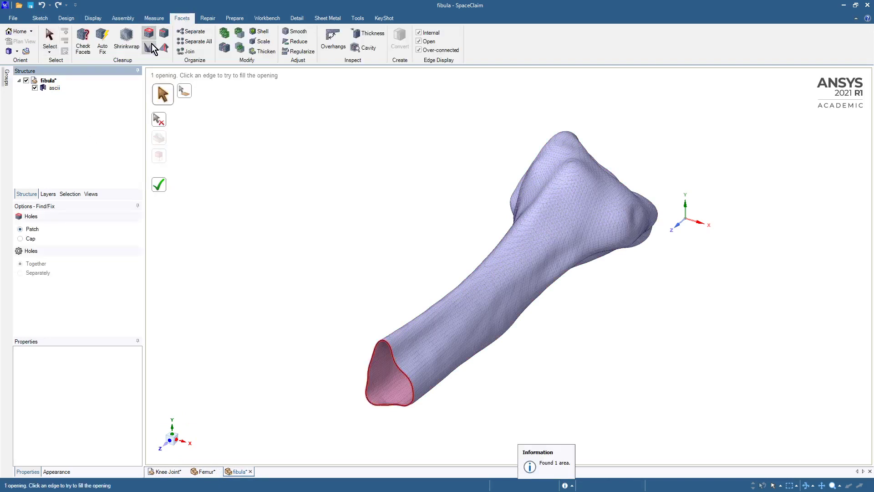
left_click(158, 184)
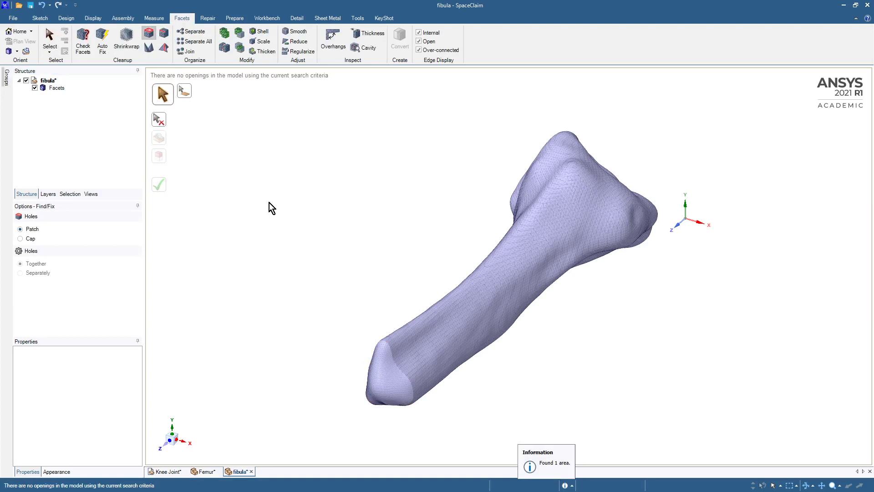
key("ctrl+z")
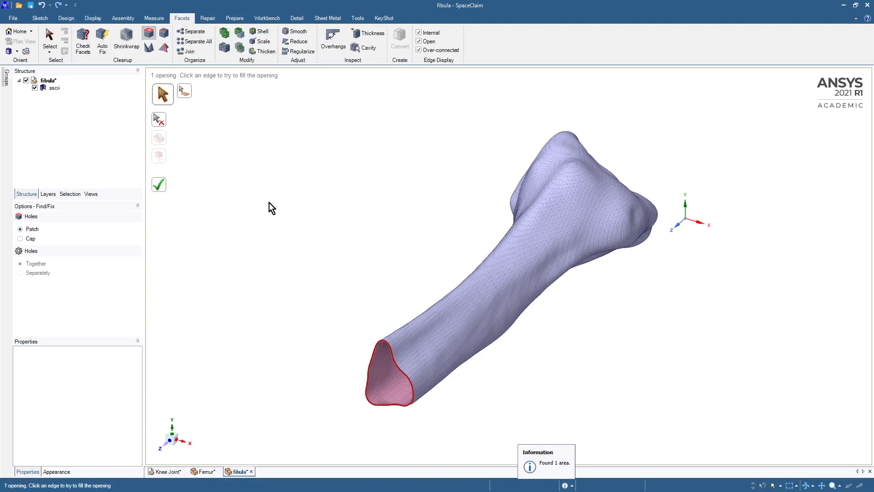
left_click(20, 239)
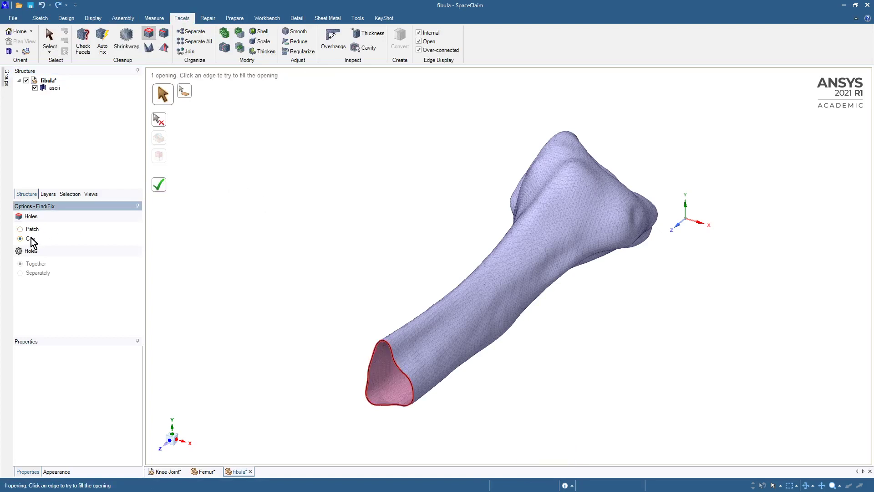
left_click(161, 188)
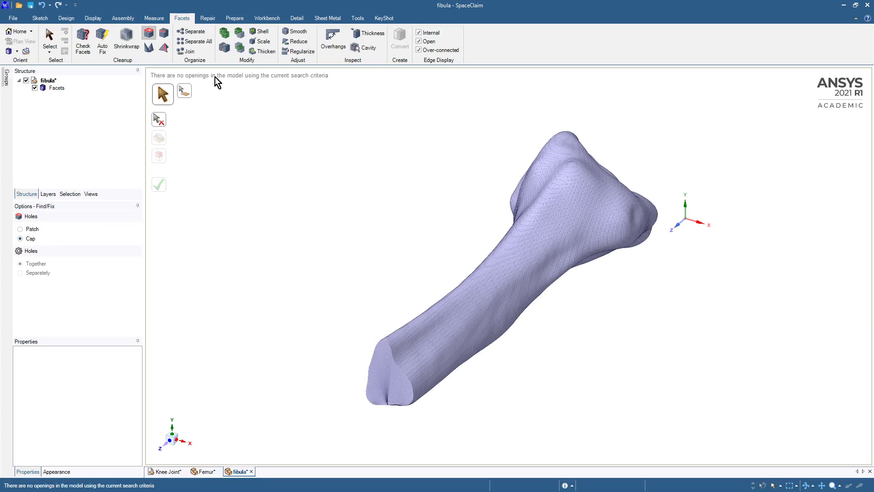
left_click(354, 19)
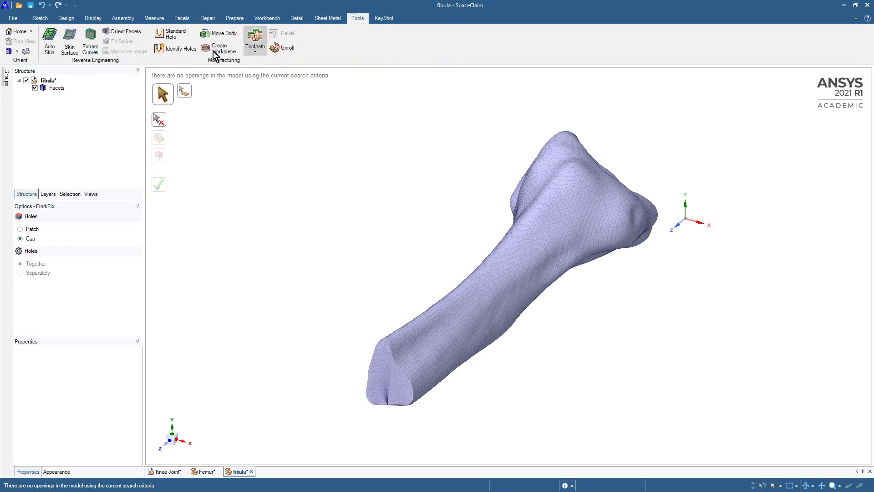
Step: Auto Skin the fibula Facets body into a green Patch body, hiding the original facets
left_click(49, 40)
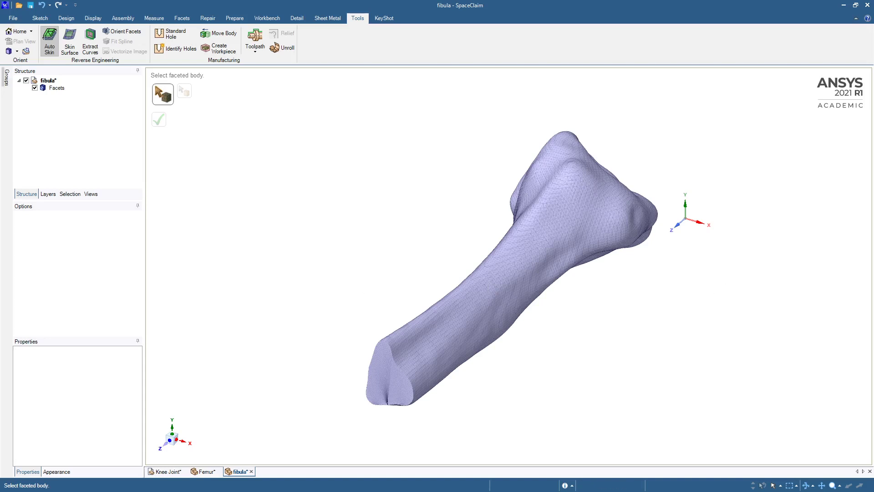
left_click(539, 288)
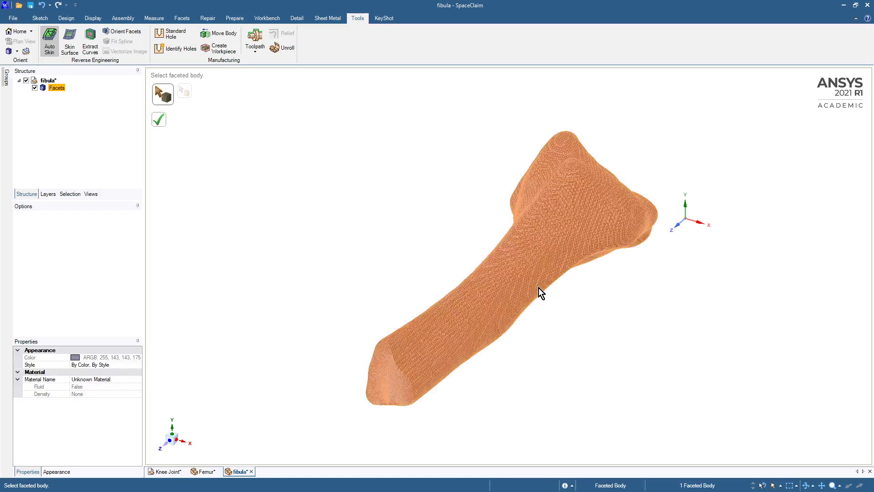
left_click(159, 119)
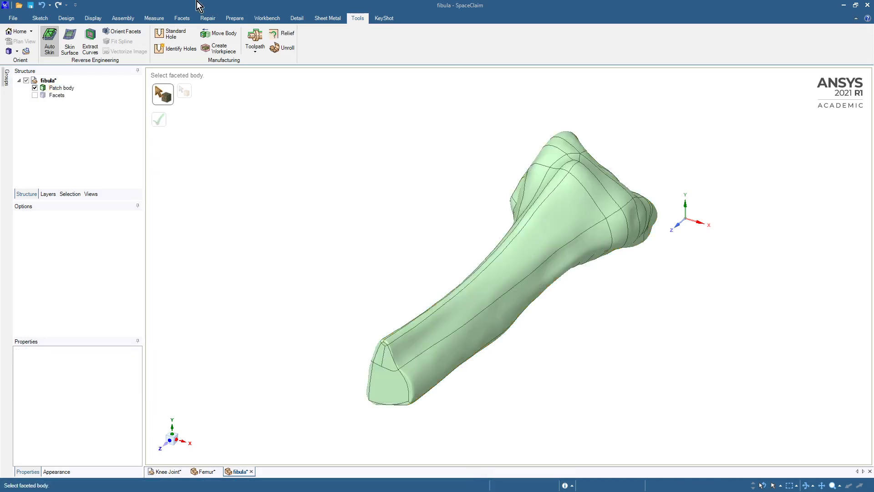
left_click(63, 19)
Step: Create a datum plane on the flat top end face of the fibula Patch body
left_click(302, 34)
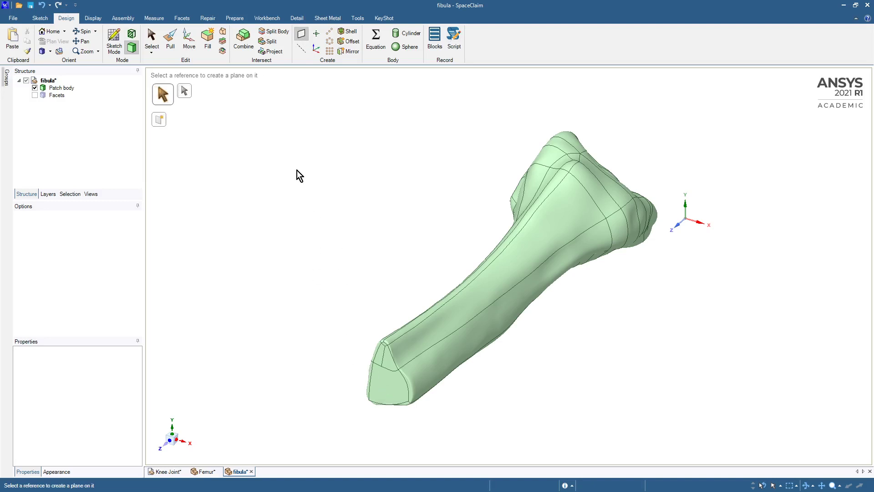
left_click(152, 39)
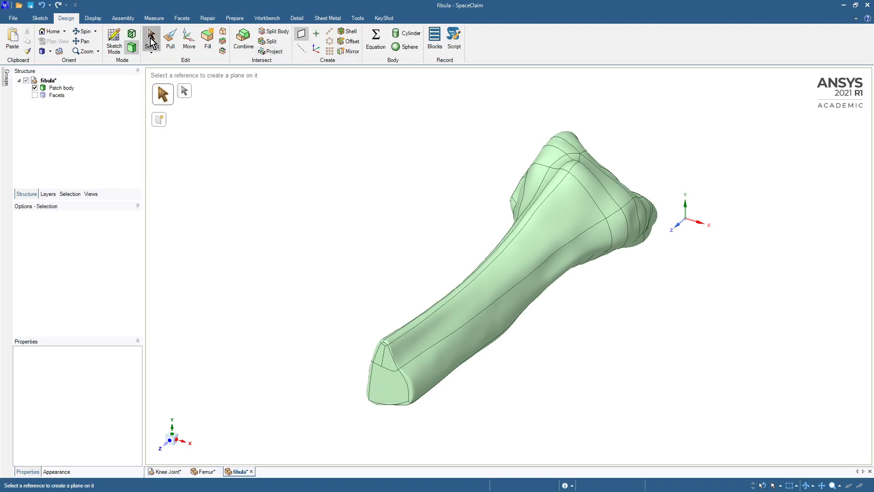
left_click(302, 34)
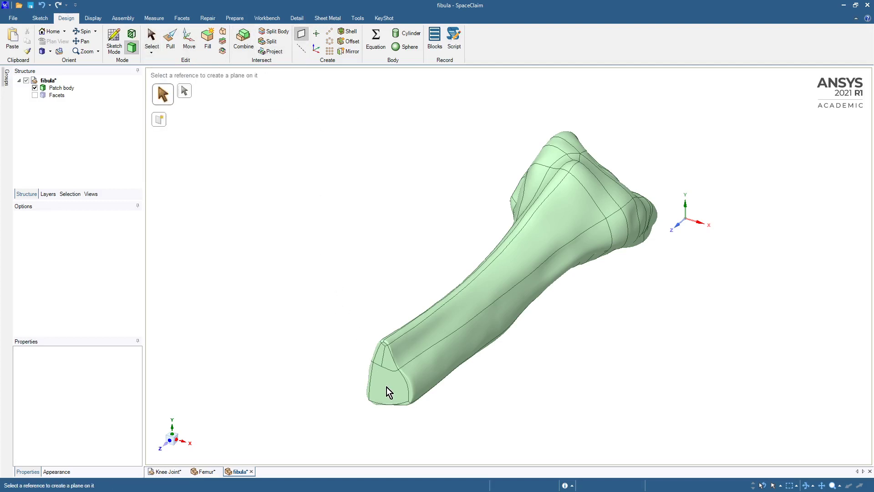
key("v")
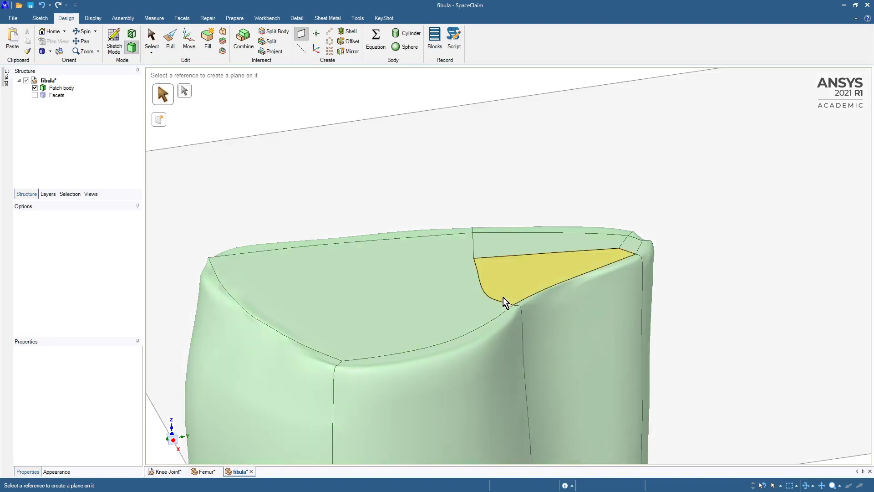
left_click(513, 301)
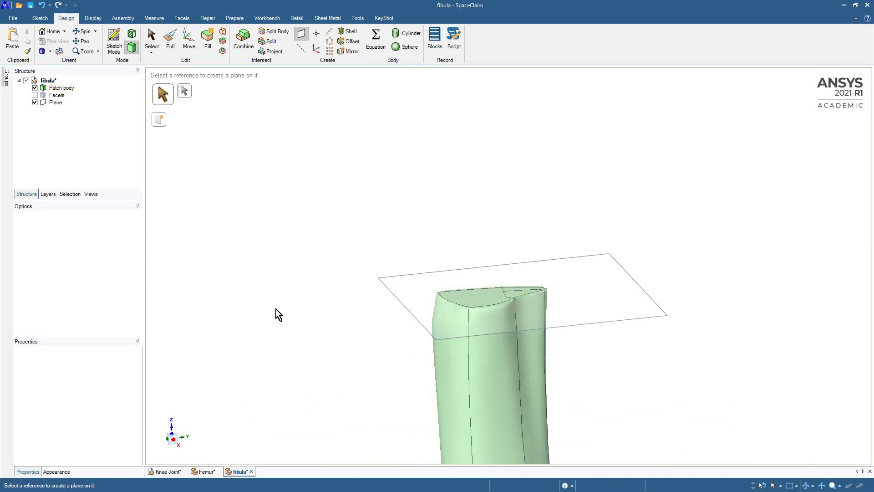
Step: Move the new plane 1 mm down into the fibula along the vertical axis
key("m")
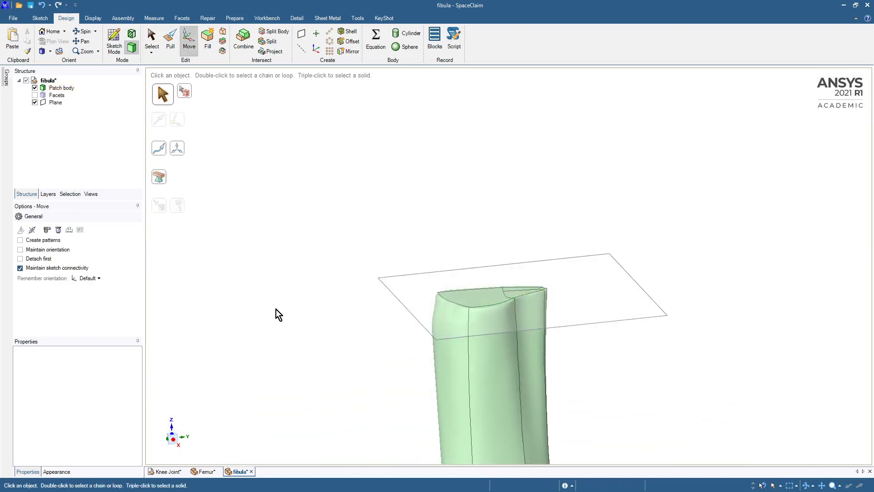
left_click(386, 283)
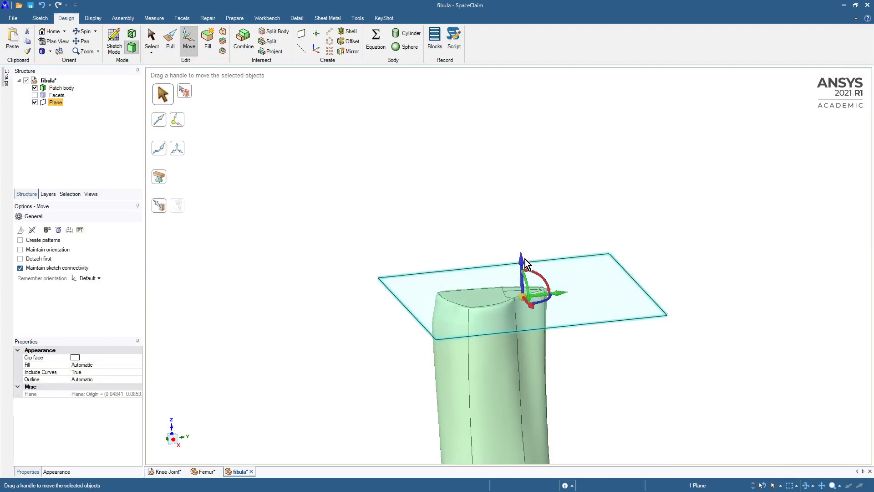
left_click(524, 262)
left_click_drag(522, 262, 524, 267)
type("1")
key("Return")
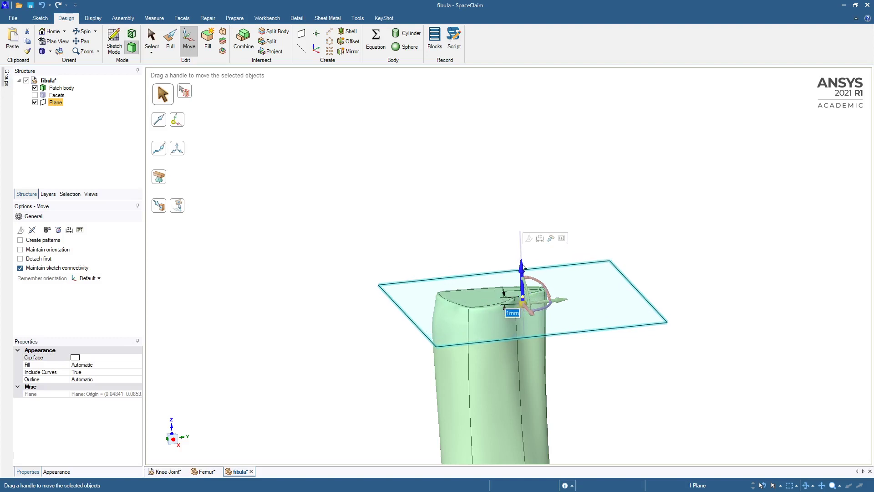
Step: Split the fibula Patch body with the plane and remove the thin slice above it
left_click(275, 33)
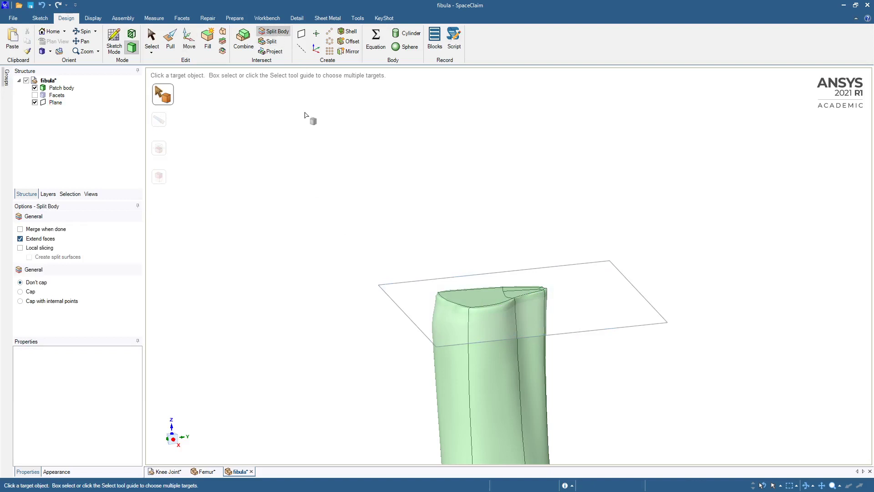
left_click(445, 363)
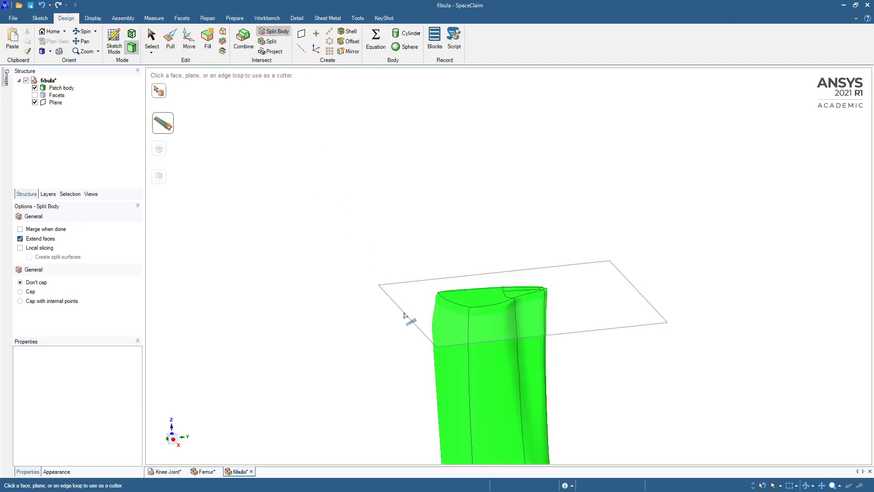
left_click(405, 314)
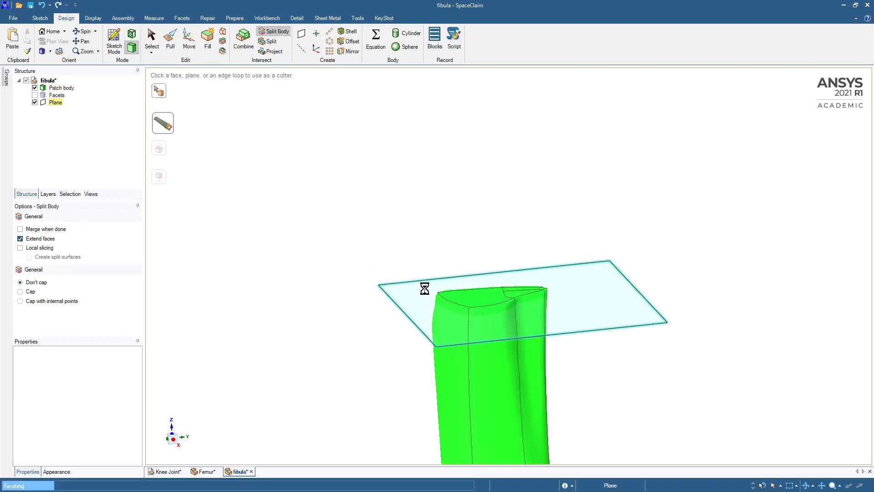
left_click(483, 300)
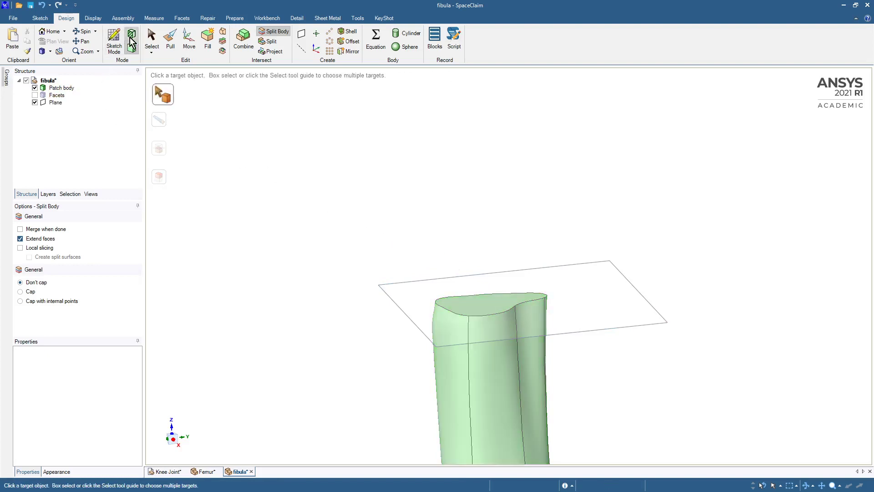
Step: Delete the cutting Plane and the leftover Facets body from the fibula's structure tree
left_click(151, 38)
left_click(62, 102)
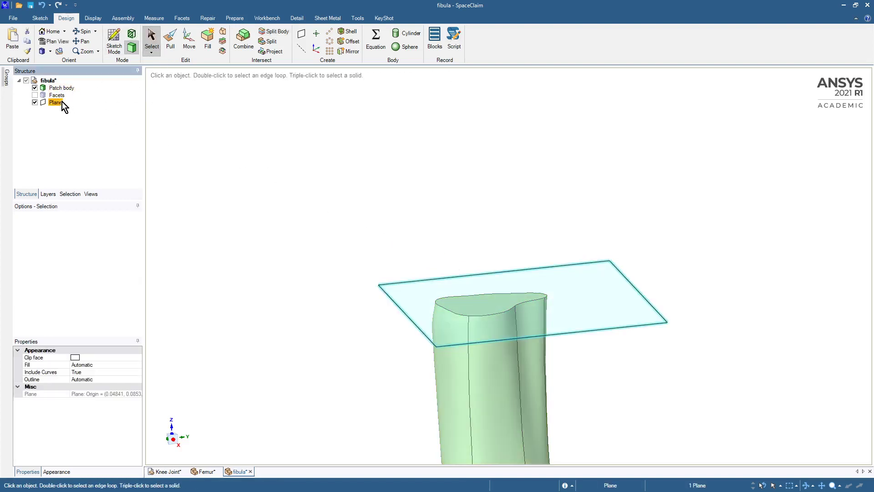
key("Delete")
left_click(59, 97)
key("Delete")
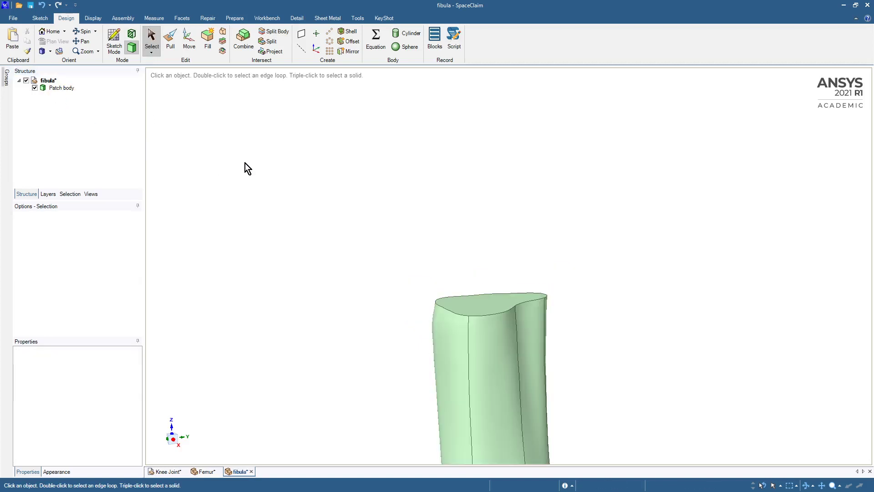
key("h")
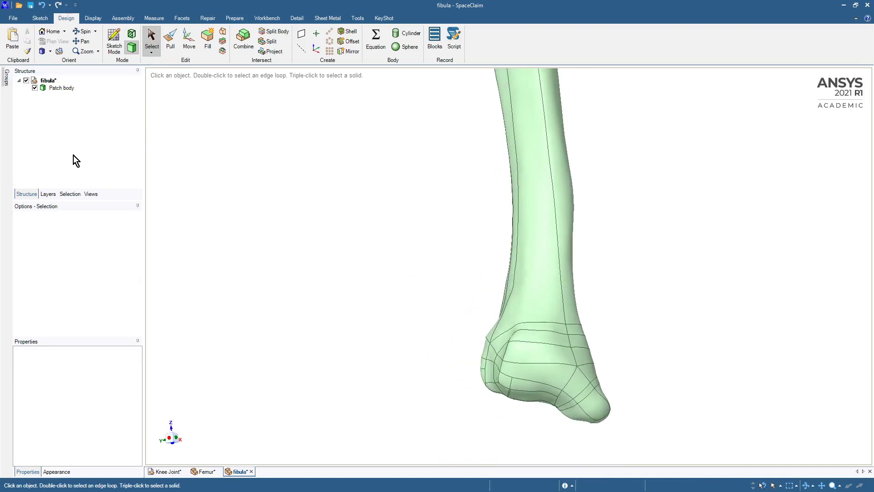
left_click(169, 472)
left_click(240, 472)
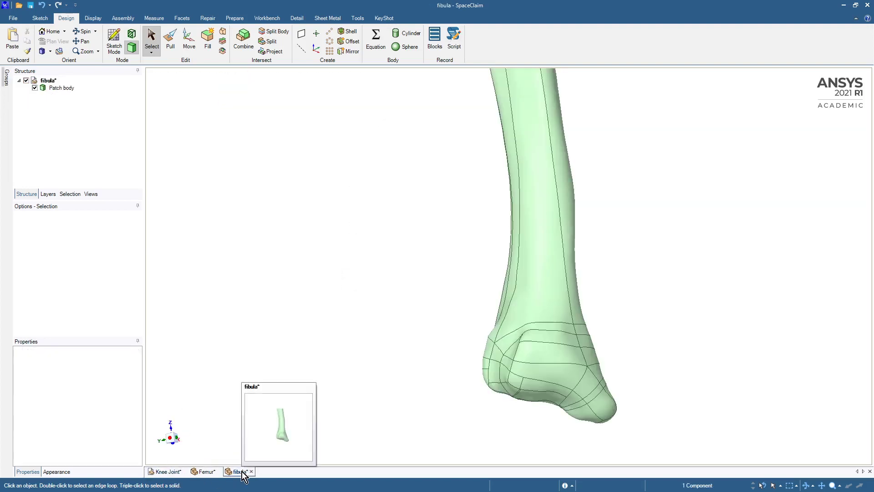
Step: Save the fibula document as fibula.scdoc
left_click(18, 18)
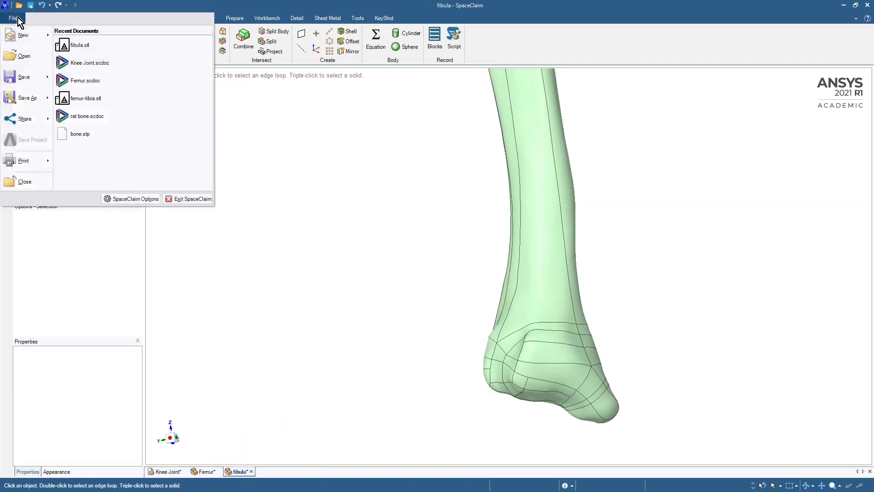
key("Escape")
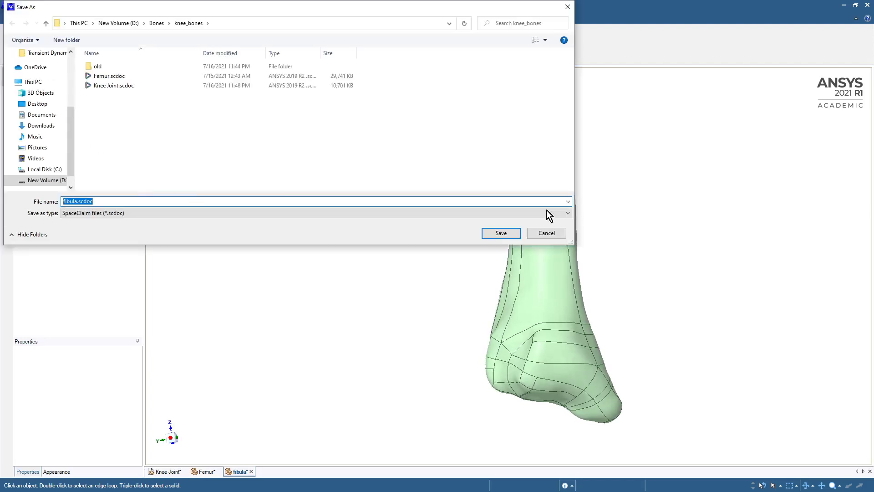
left_click(498, 234)
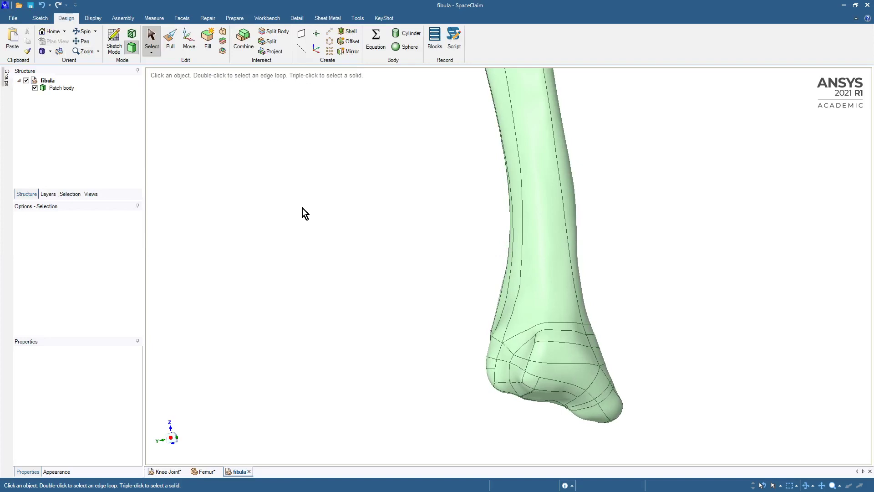
Step: Insert fibula.scdoc as a component into the Knee Joint assembly, filtering to SpaceClaim files
left_click(167, 472)
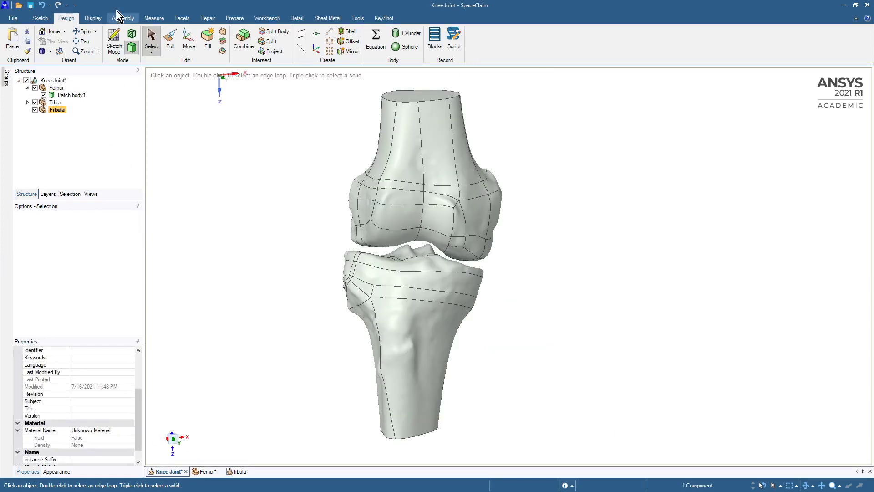
left_click(122, 18)
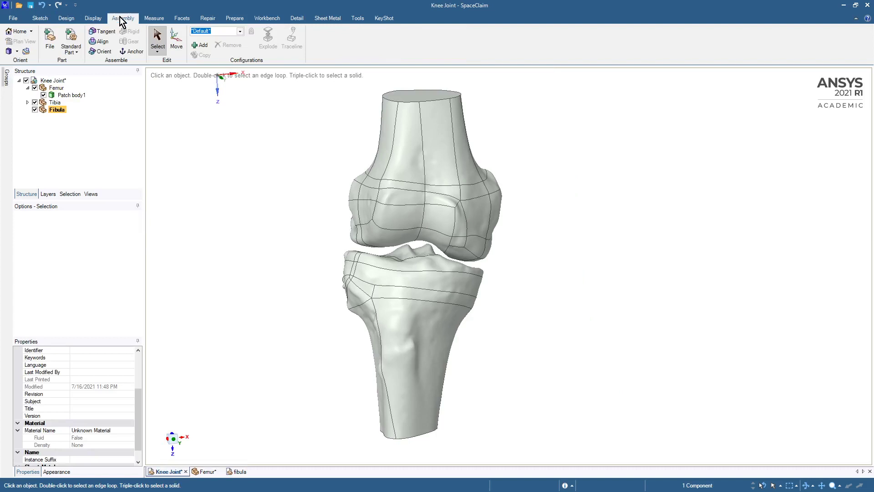
left_click(50, 48)
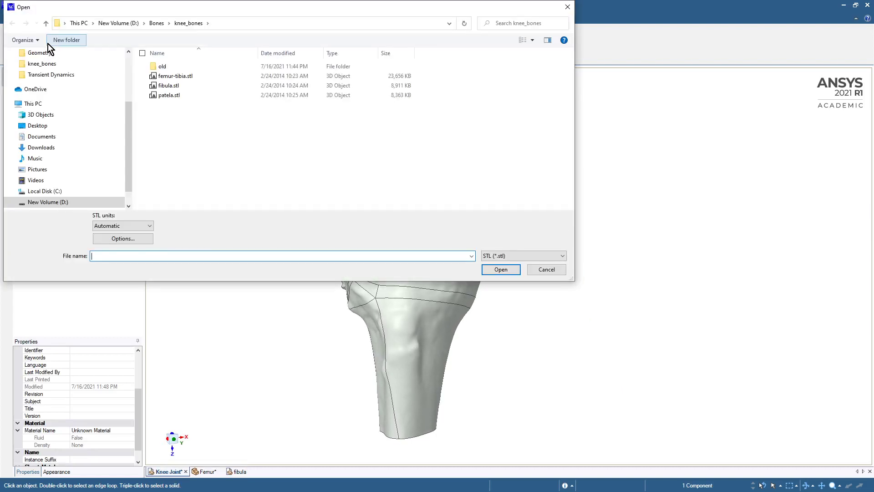
left_click(509, 259)
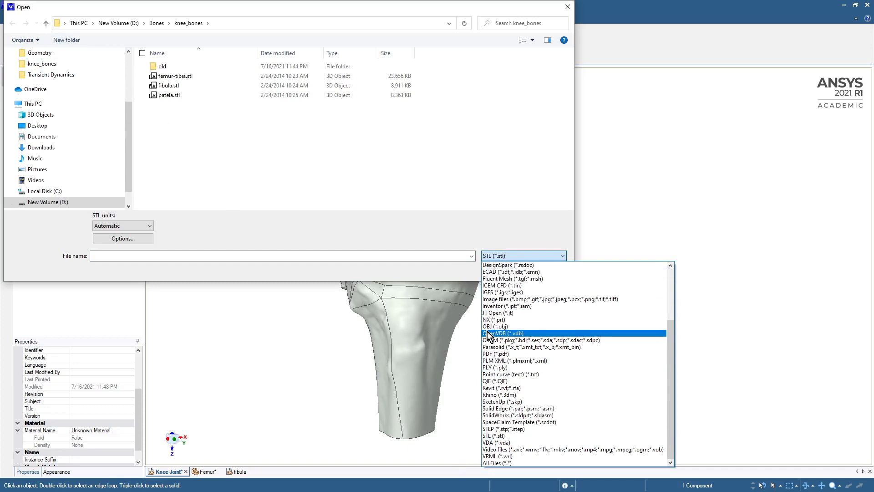
scroll(501, 346, "up", 4)
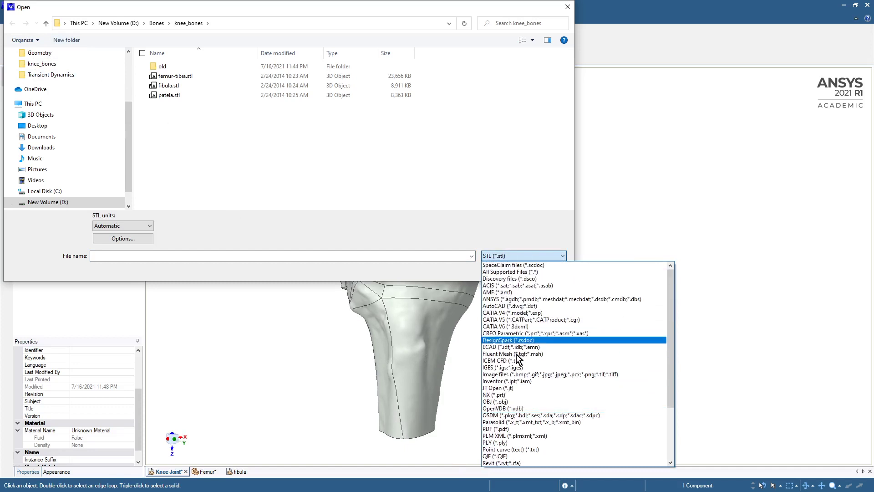
left_click(509, 265)
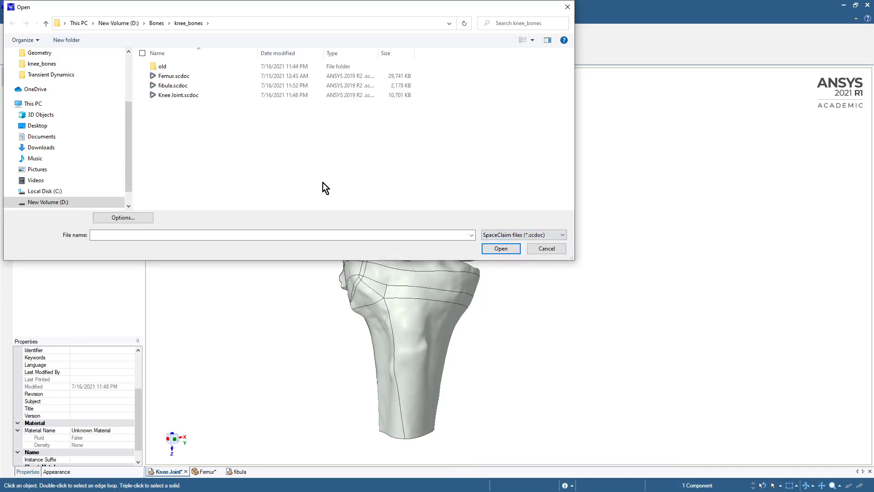
left_click(182, 87)
left_click(501, 248)
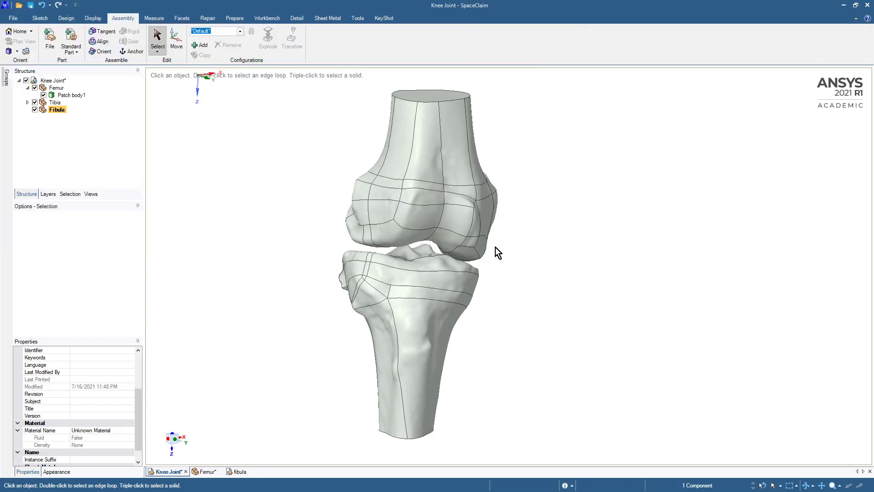
Step: Insert patela.stl into the Knee Joint assembly, filtering the file list to STL files
key("Left")
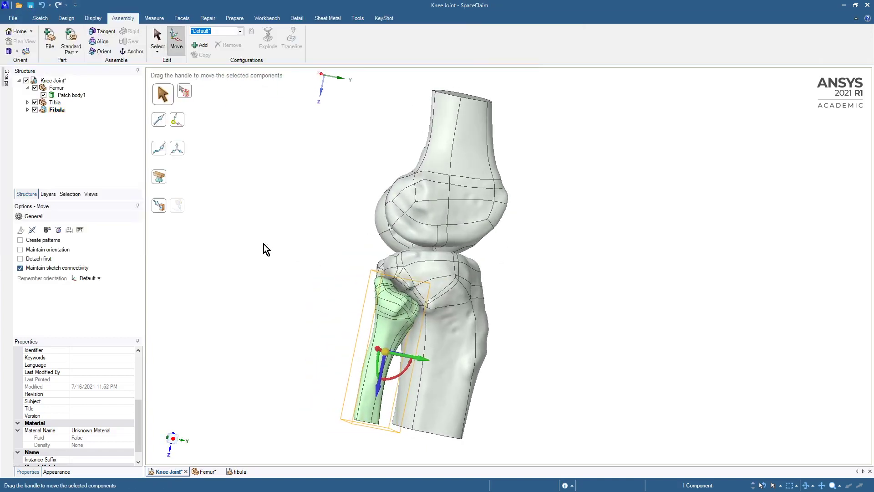
key("Left")
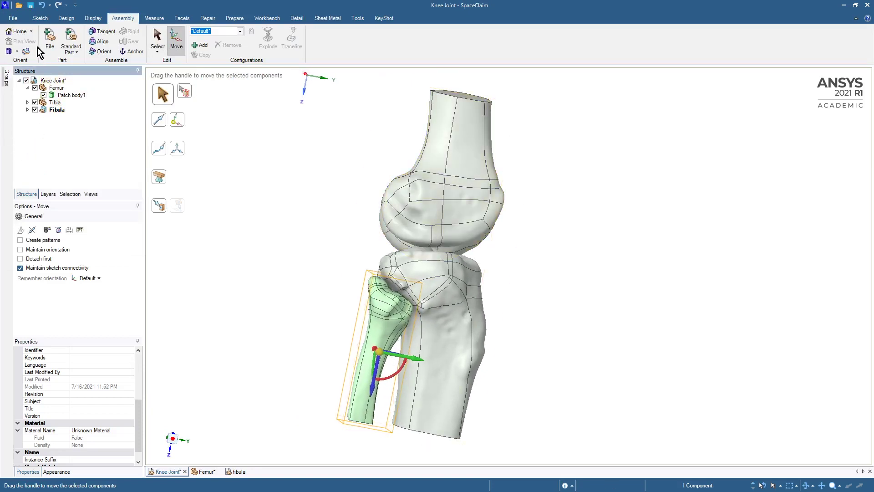
left_click(50, 43)
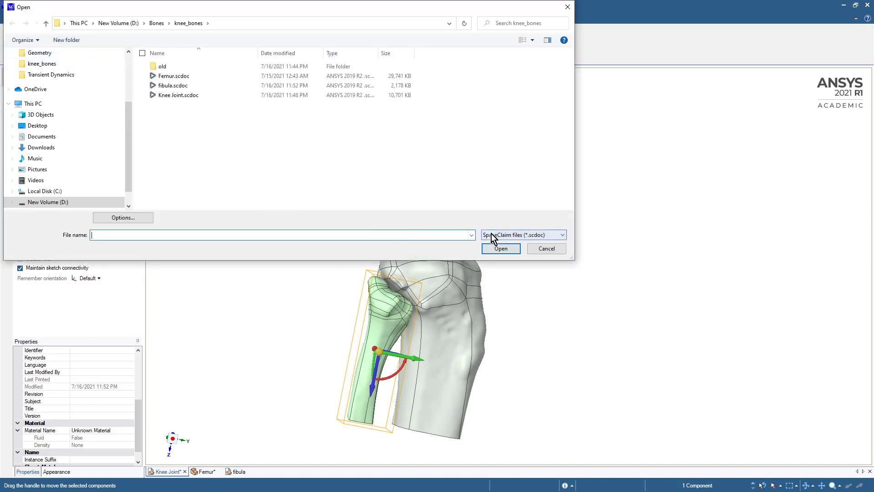
left_click(491, 235)
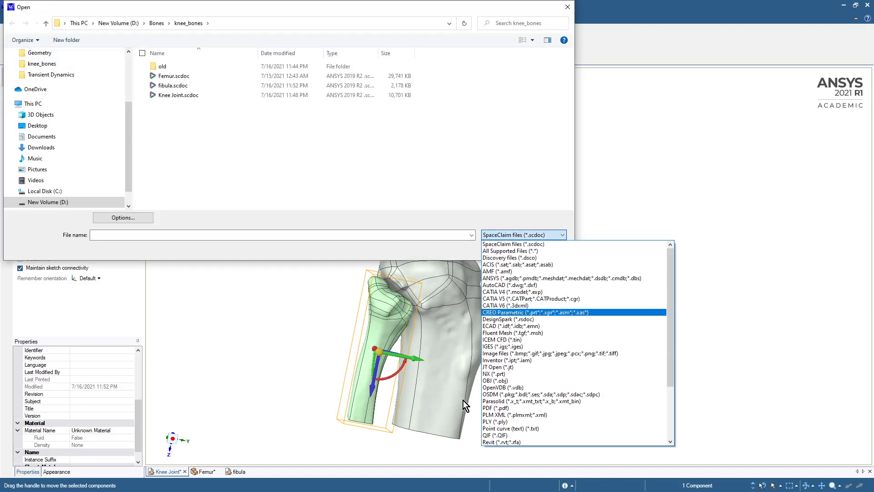
scroll(536, 354, "down", 4)
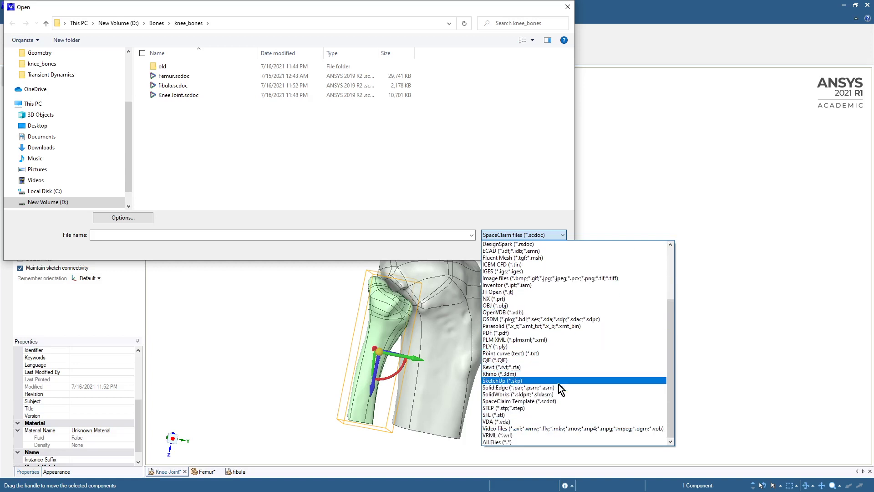
left_click(556, 414)
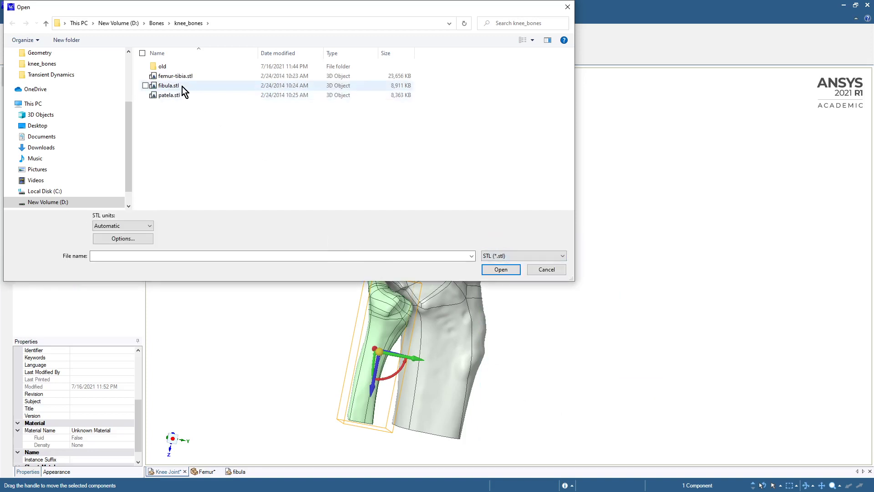
left_click(168, 95)
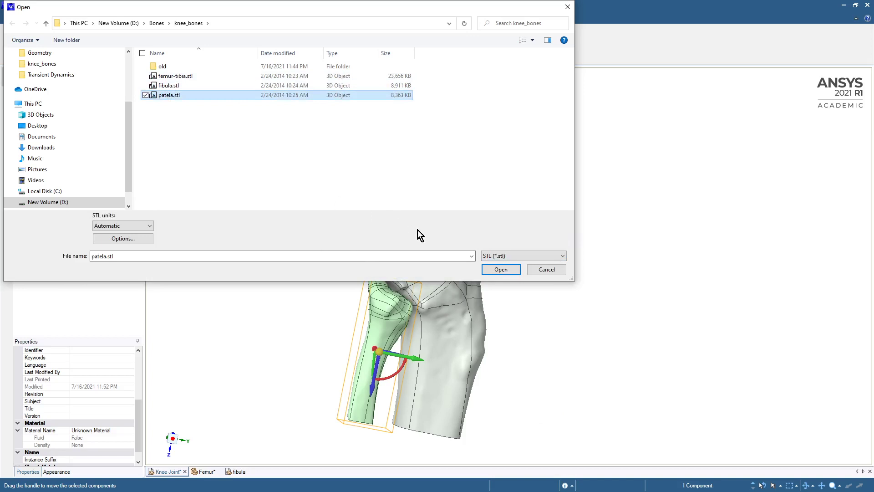
left_click(490, 270)
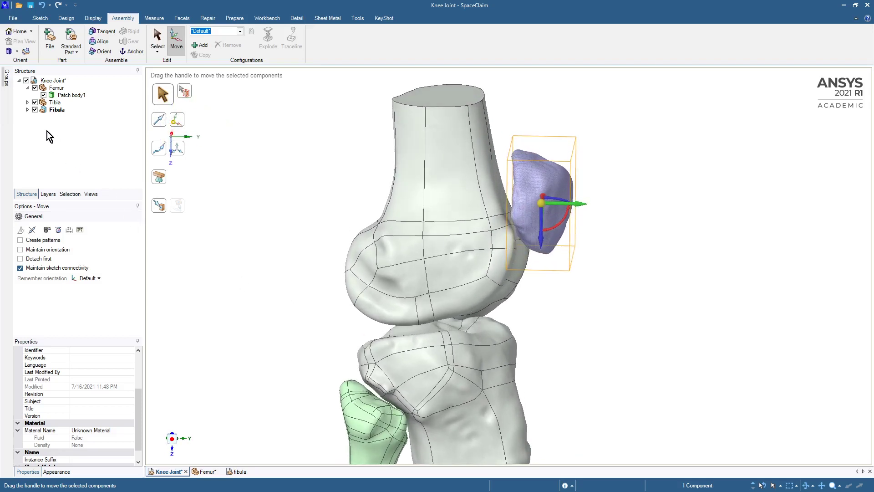
Step: Move patela to the top level and leave Fibula holding only its Patch body
left_click(27, 110)
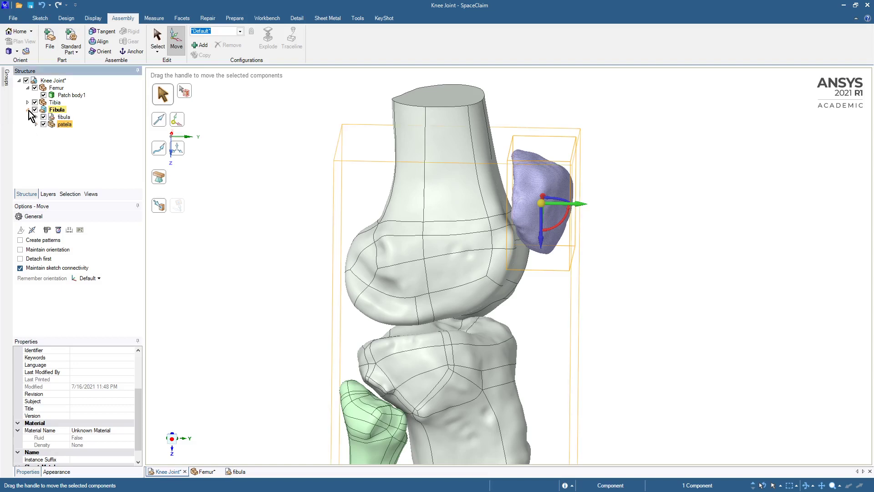
left_click(64, 124)
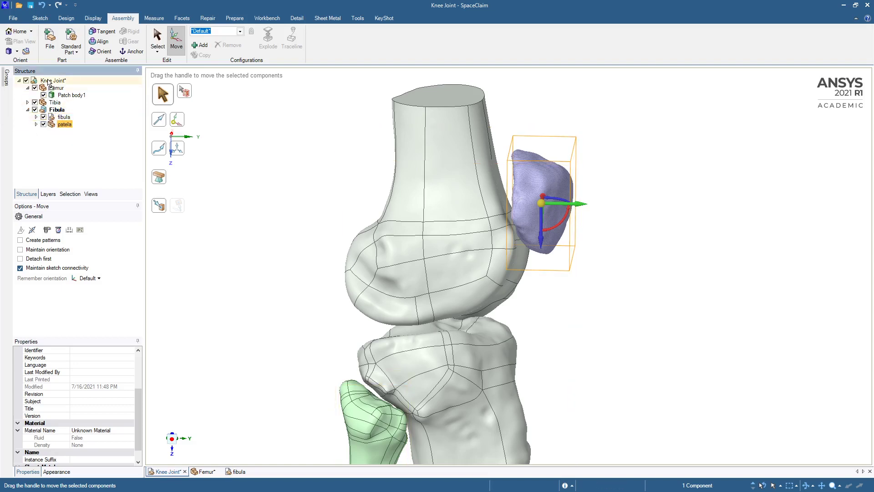
left_click_drag(49, 82, 48, 80)
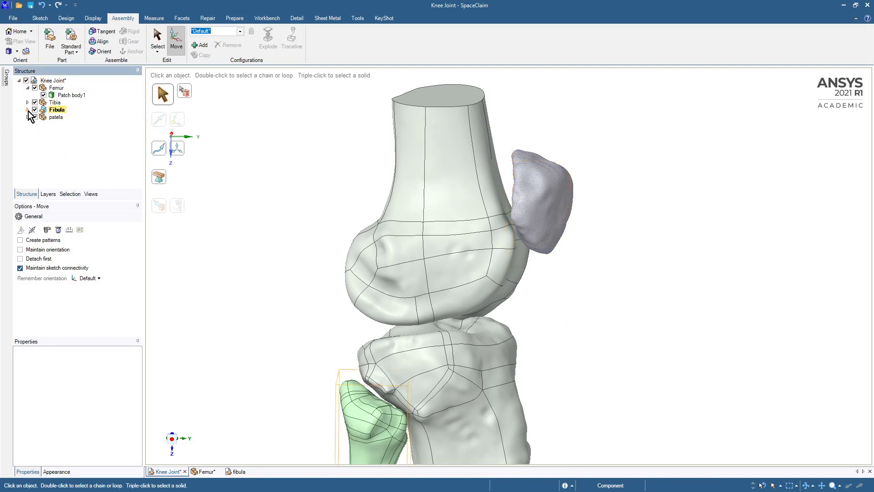
left_click(37, 117)
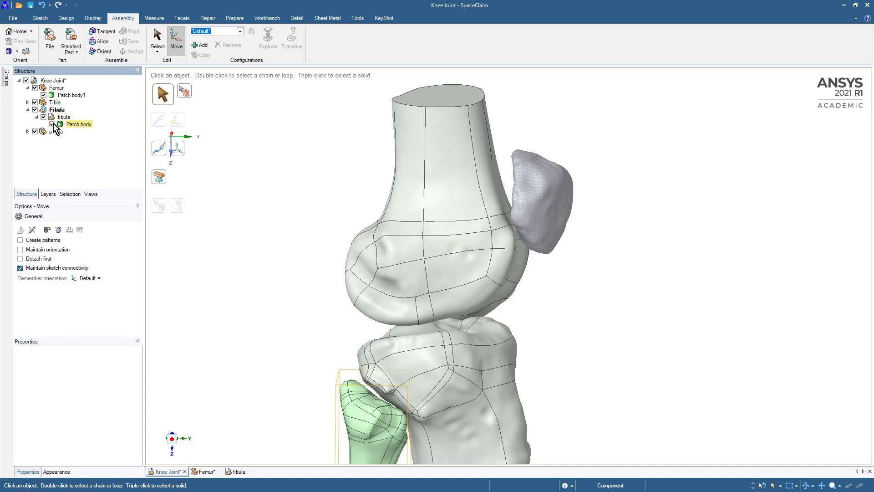
left_click_drag(72, 124, 53, 111)
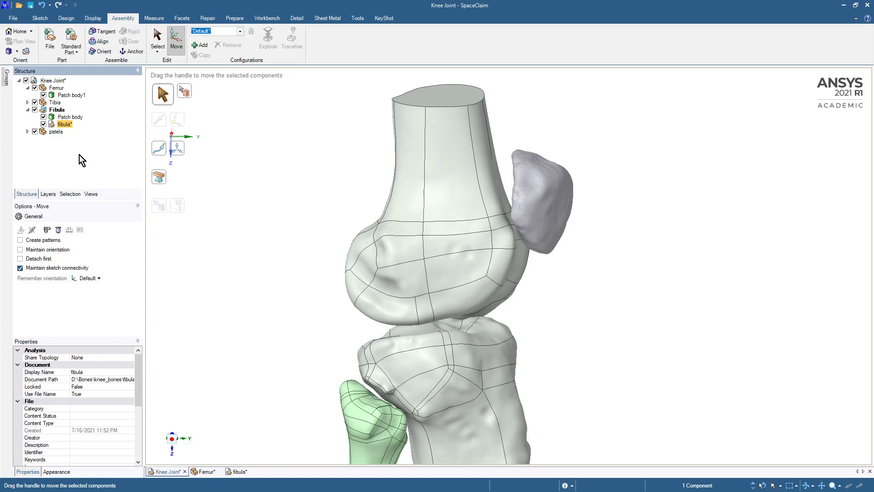
key("Delete")
Step: Make the patela component the active component via its context menu
left_click(27, 102)
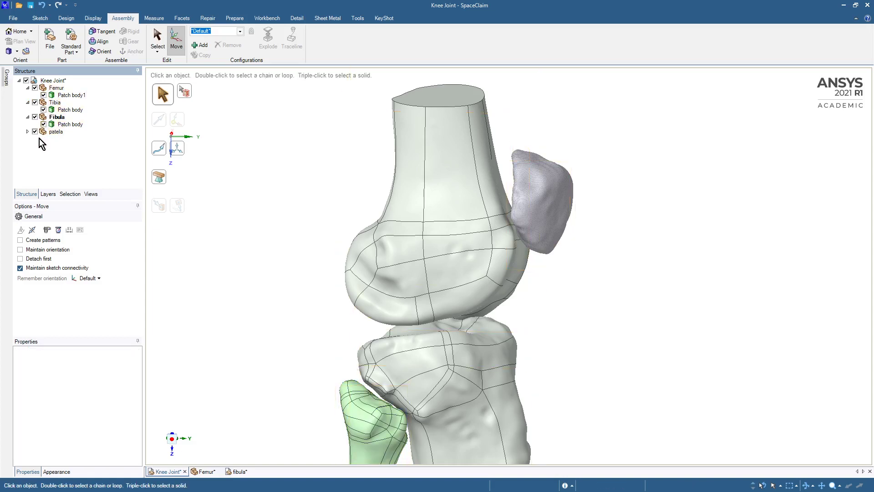
left_click(59, 139)
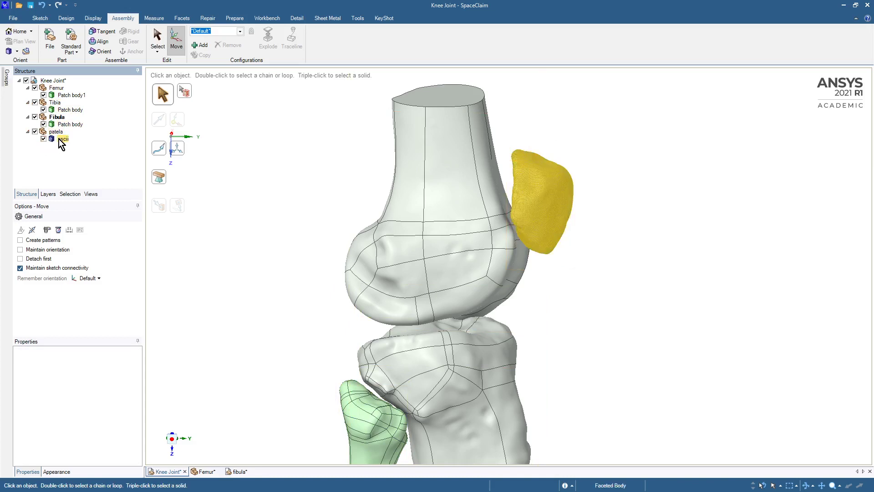
left_click(74, 162)
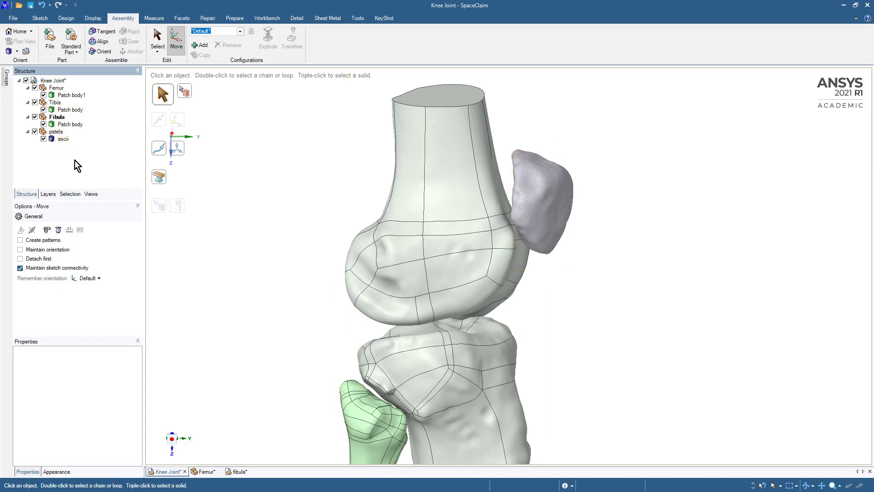
left_click(57, 132)
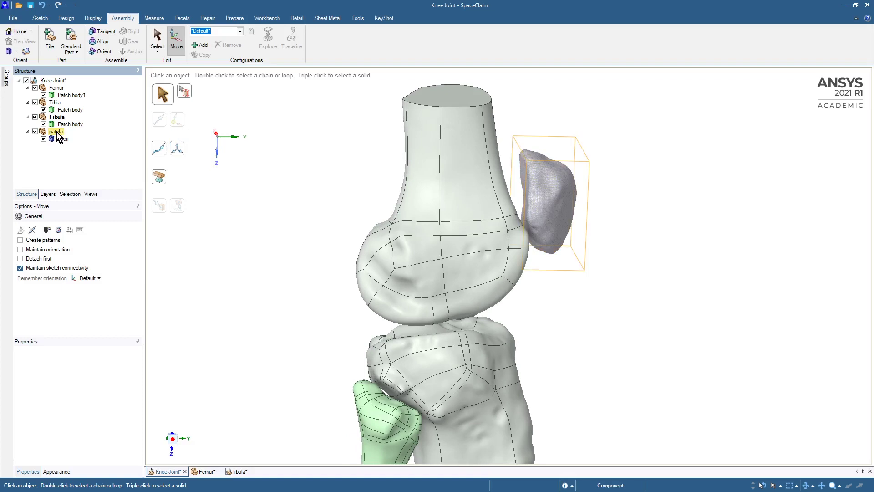
right_click(57, 132)
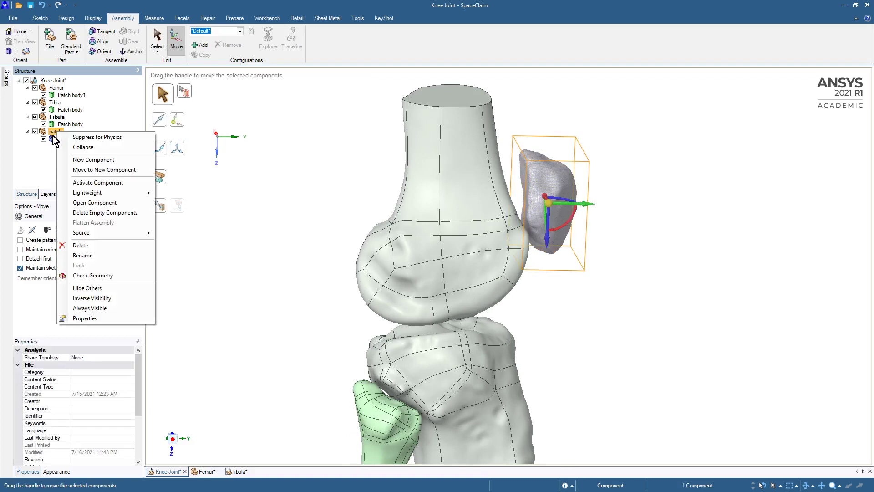
left_click(80, 185)
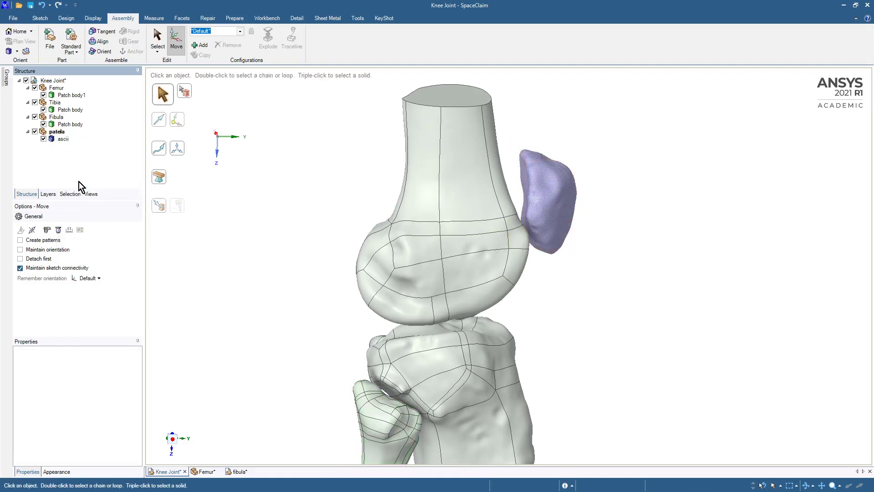
Step: Auto Skin the patella's ascii faceted body into a Patch body under patela
left_click(357, 19)
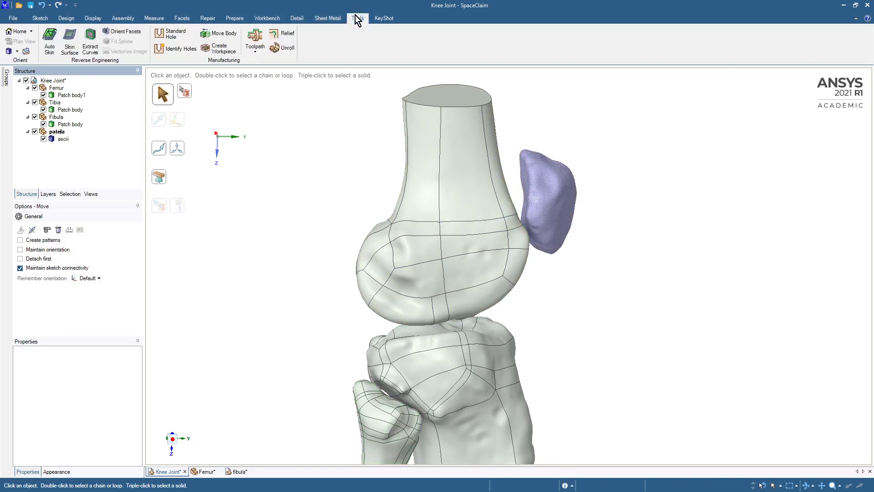
left_click(50, 46)
left_click(566, 202)
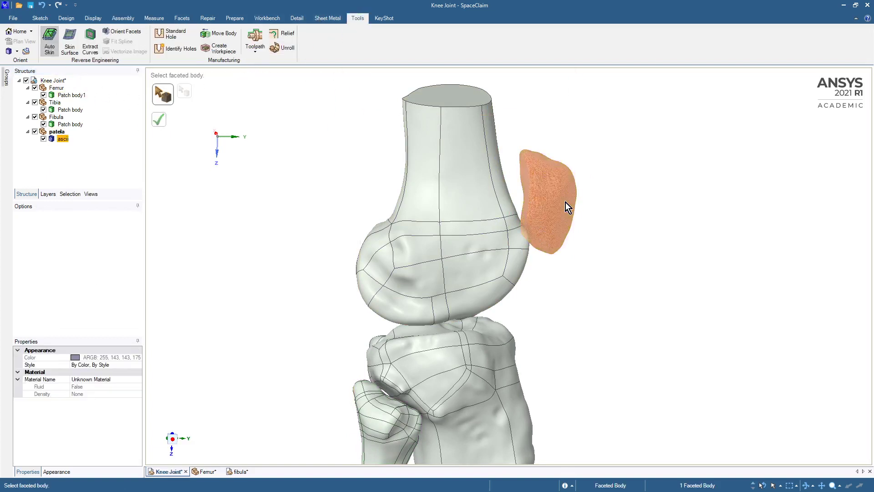
left_click(160, 122)
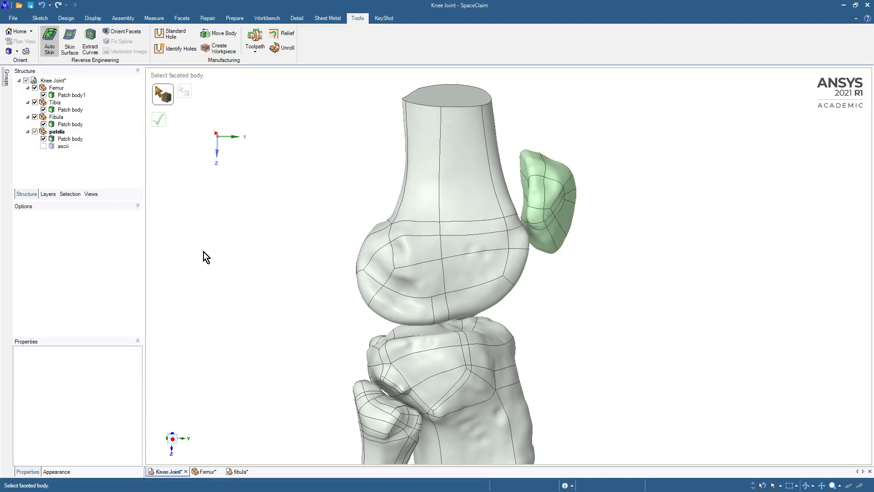
left_click(48, 147)
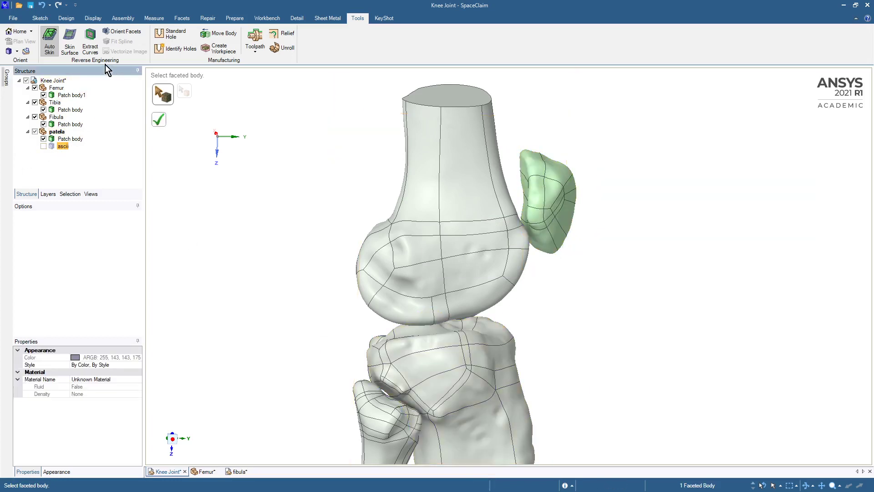
Step: Delete the patella's leftover ascii facet body from the Structure tree
left_click(41, 20)
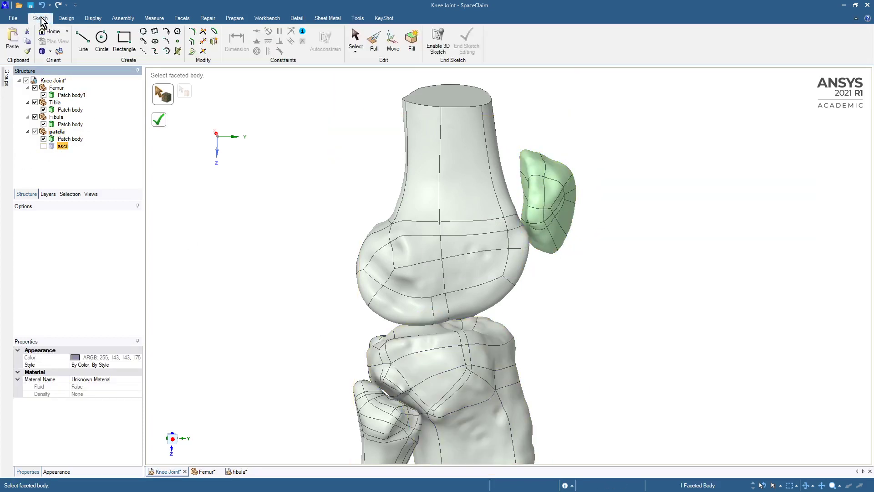
left_click(66, 18)
left_click(151, 40)
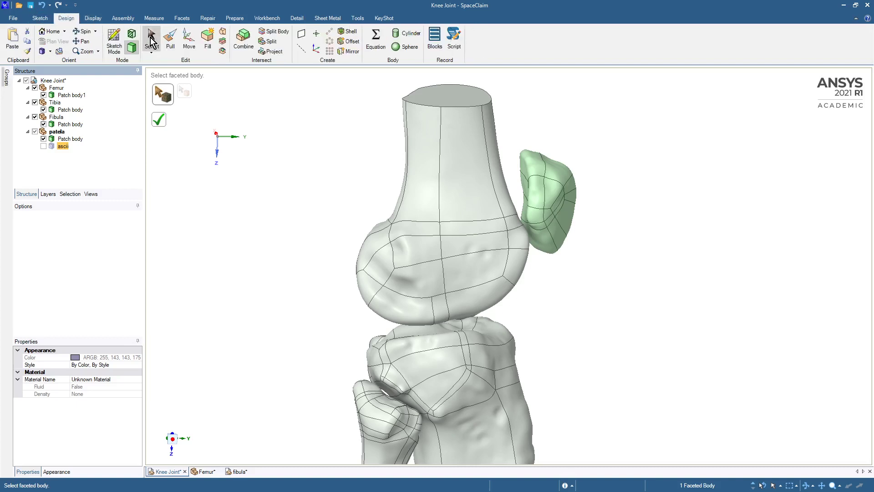
left_click(62, 146)
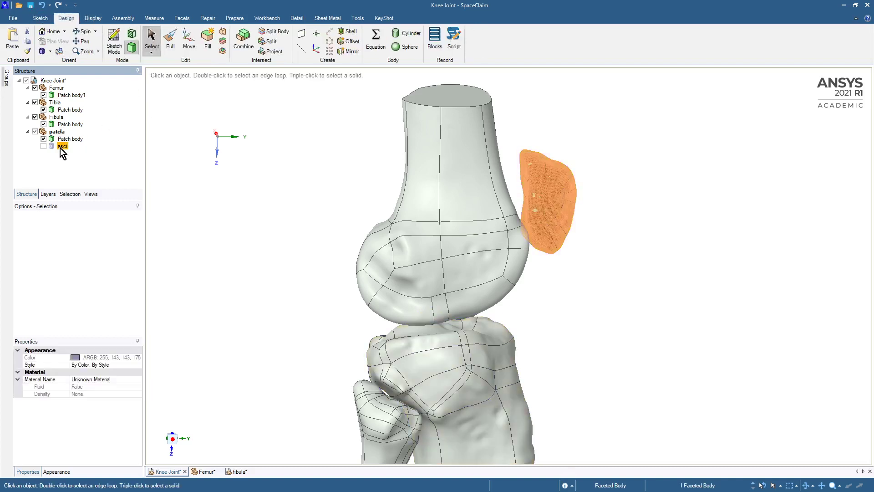
key("Delete")
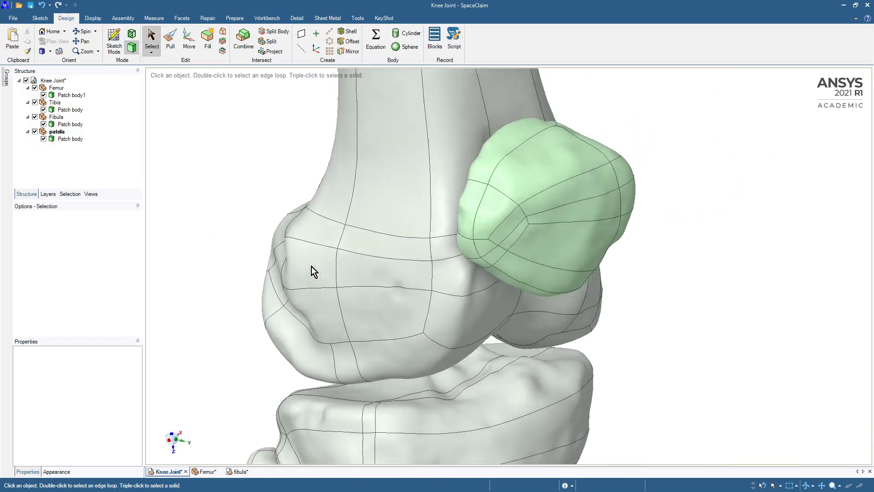
Step: Inspect a patch face on the femur, then clear the selection
left_click(453, 337)
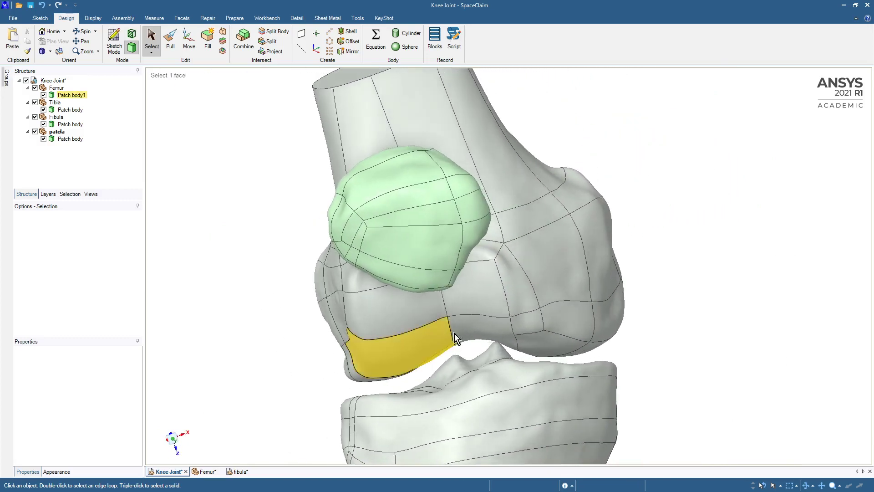
left_click(458, 362)
left_click(294, 379)
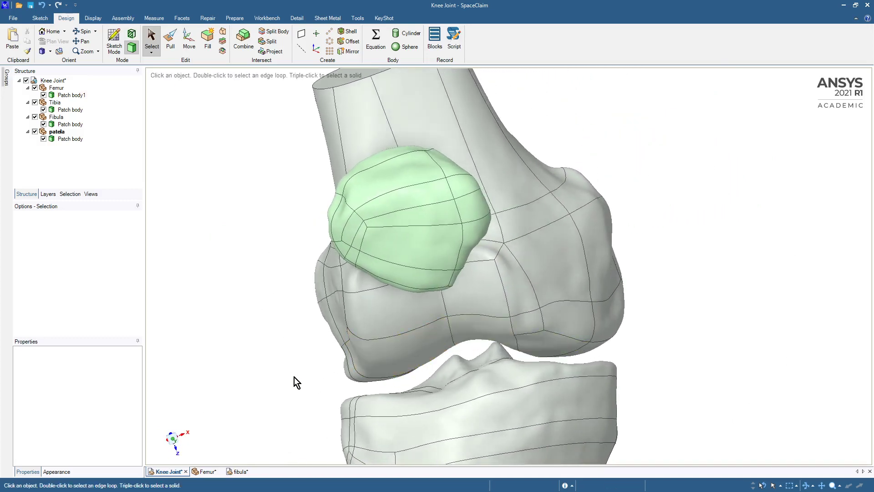